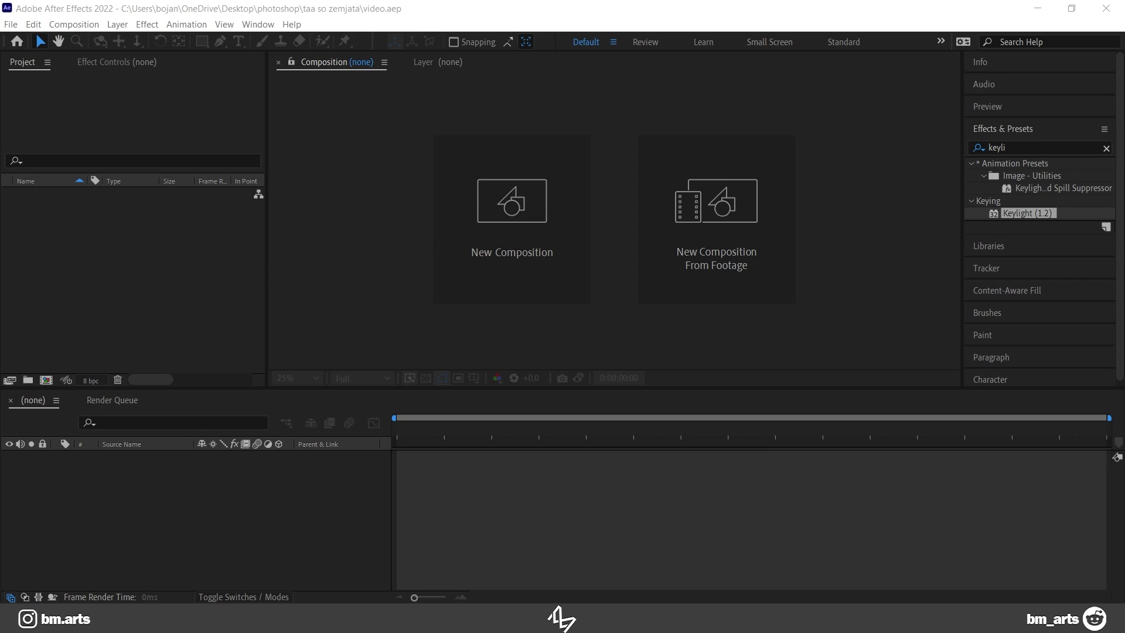
- Create Comp 1 and fit the whole composition in the viewer
{"action": "left_click", "coordinate": [493, 267]}
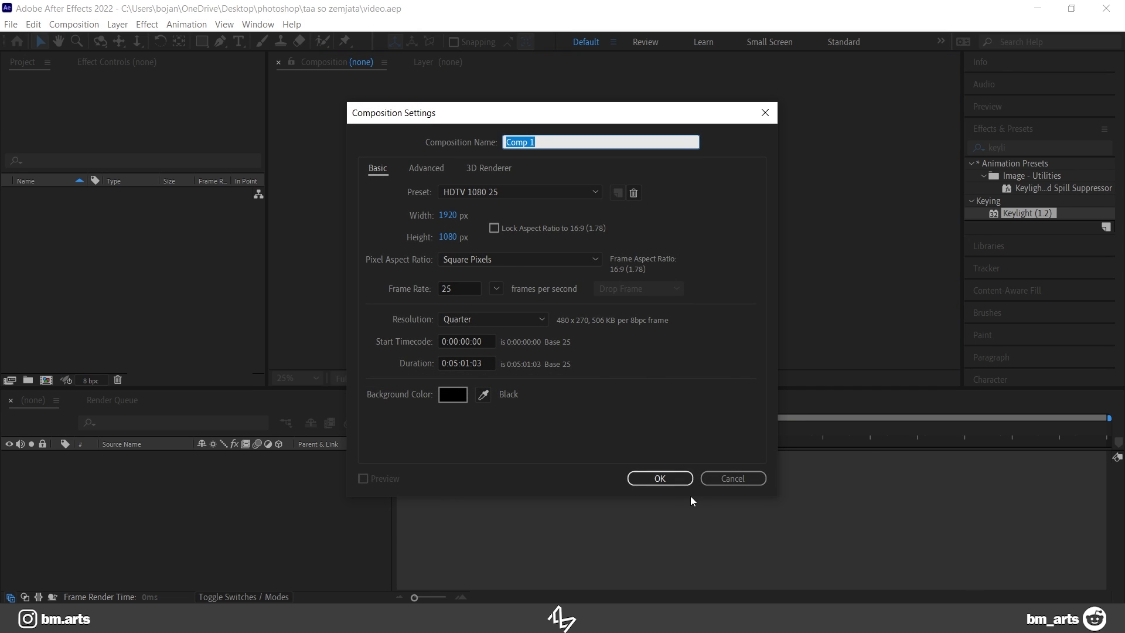
{"action": "left_click", "coordinate": [673, 480]}
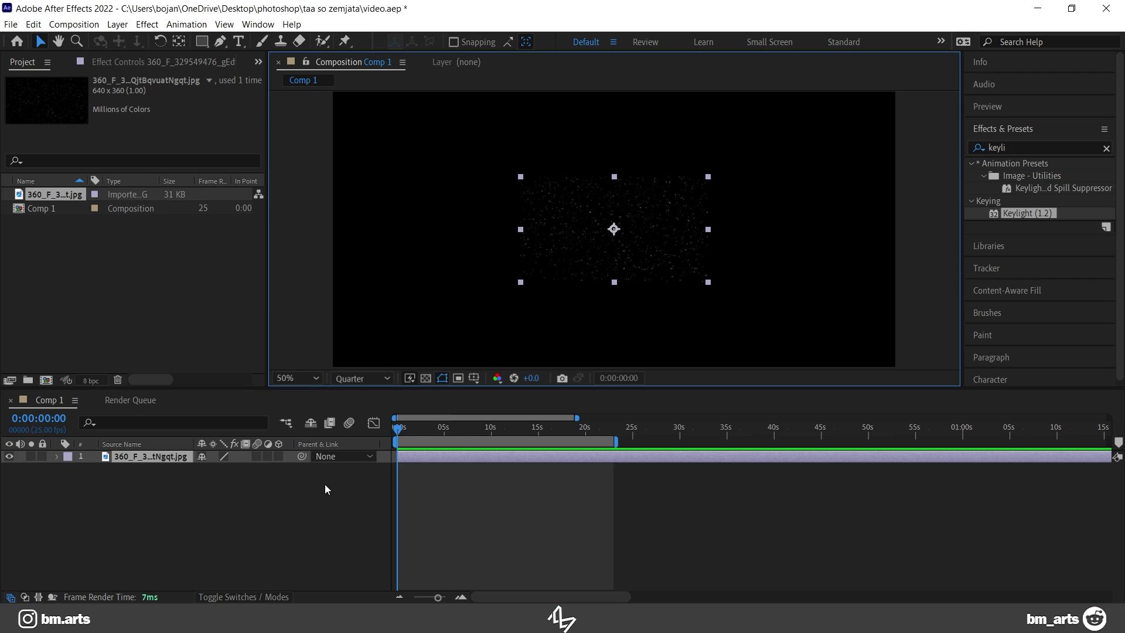
{"action": "left_click", "coordinate": [299, 379]}
{"action": "left_click", "coordinate": [308, 134]}
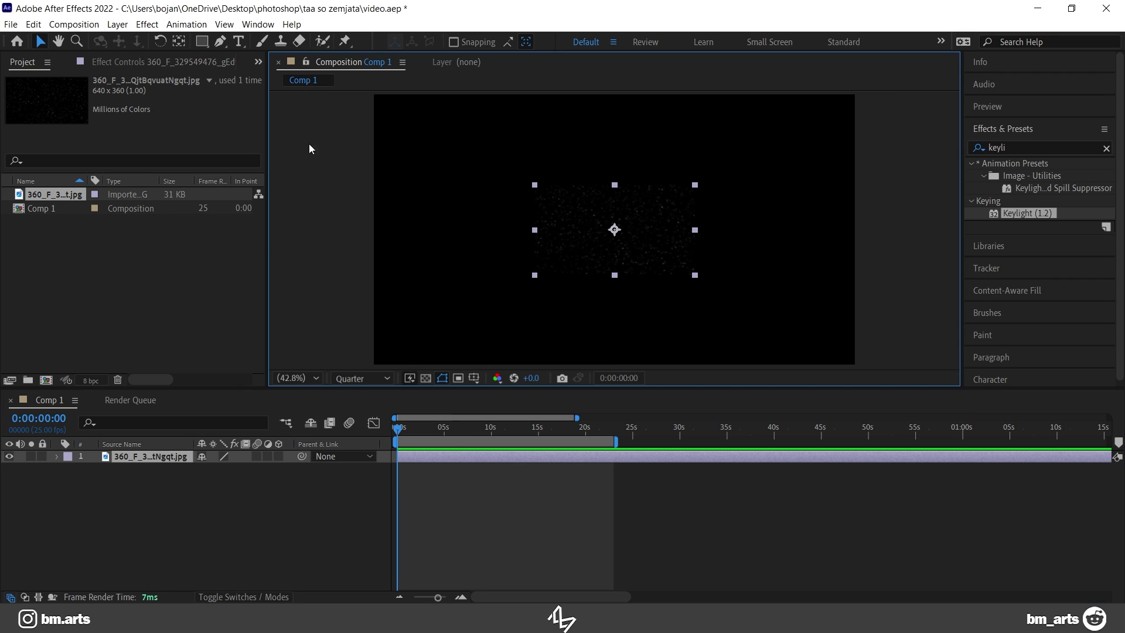
- Stretch the star-field image to fill the frame and dim it to 29% opacity
{"action": "key", "text": "ctrl+alt+f"}
{"action": "key", "text": "t"}
{"action": "left_click_drag", "start_coordinate": [205, 468], "coordinate": [177, 469]}
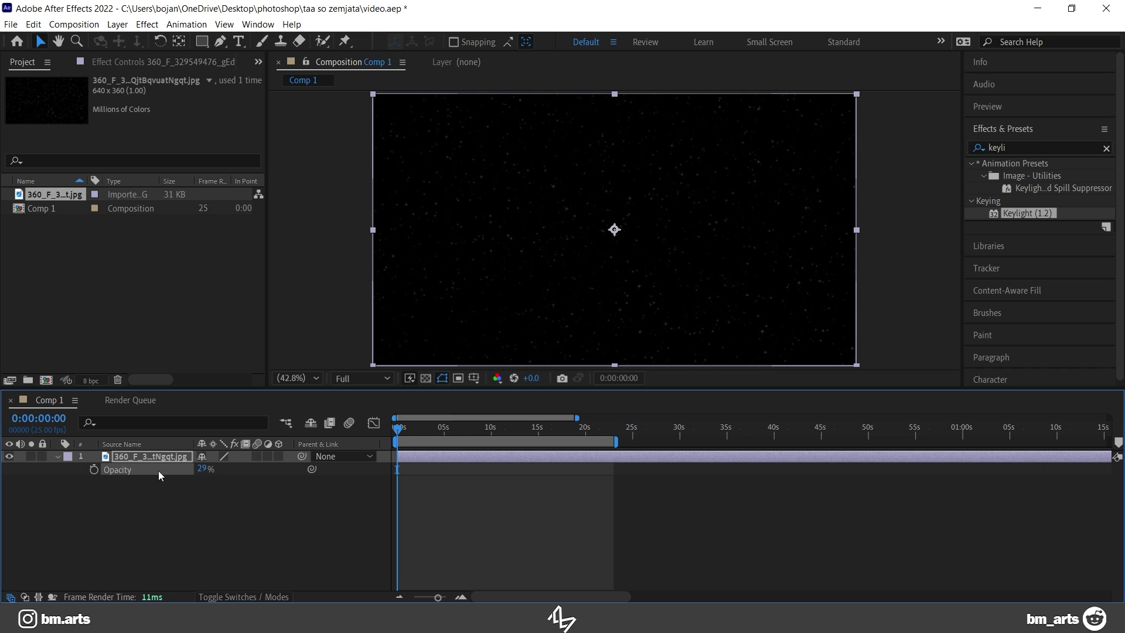
{"action": "left_click", "coordinate": [165, 519]}
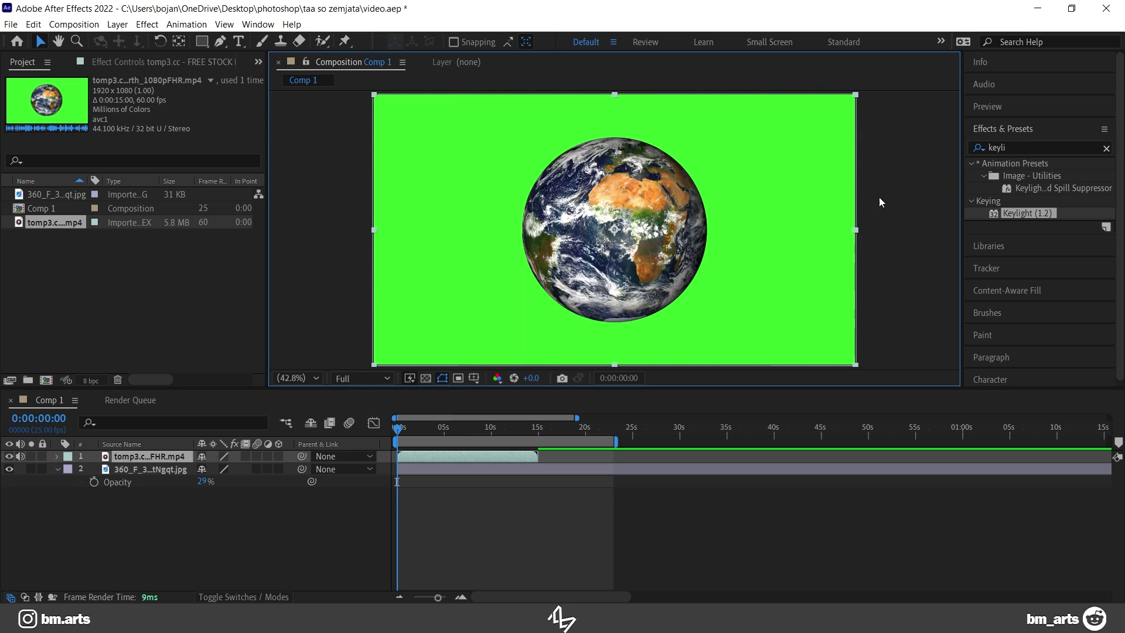
- Key out the Earth footage's green background with Keylight and scale it to about 220%
{"action": "left_click_drag", "start_coordinate": [1026, 213], "coordinate": [457, 457]}
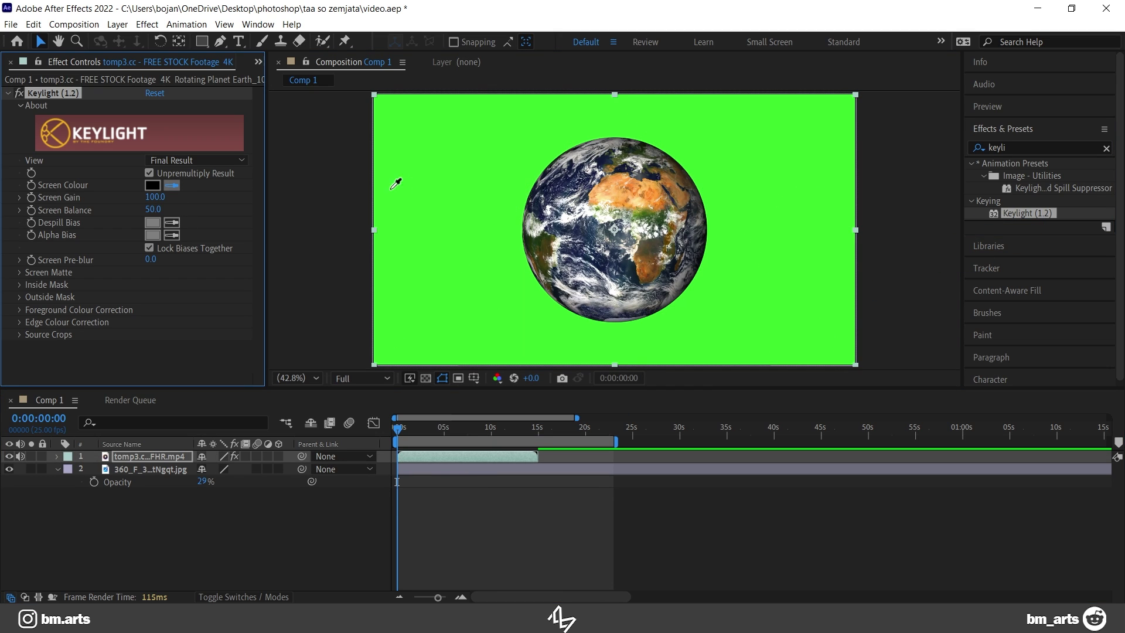
{"action": "left_click", "coordinate": [425, 189]}
{"action": "key", "text": "s"}
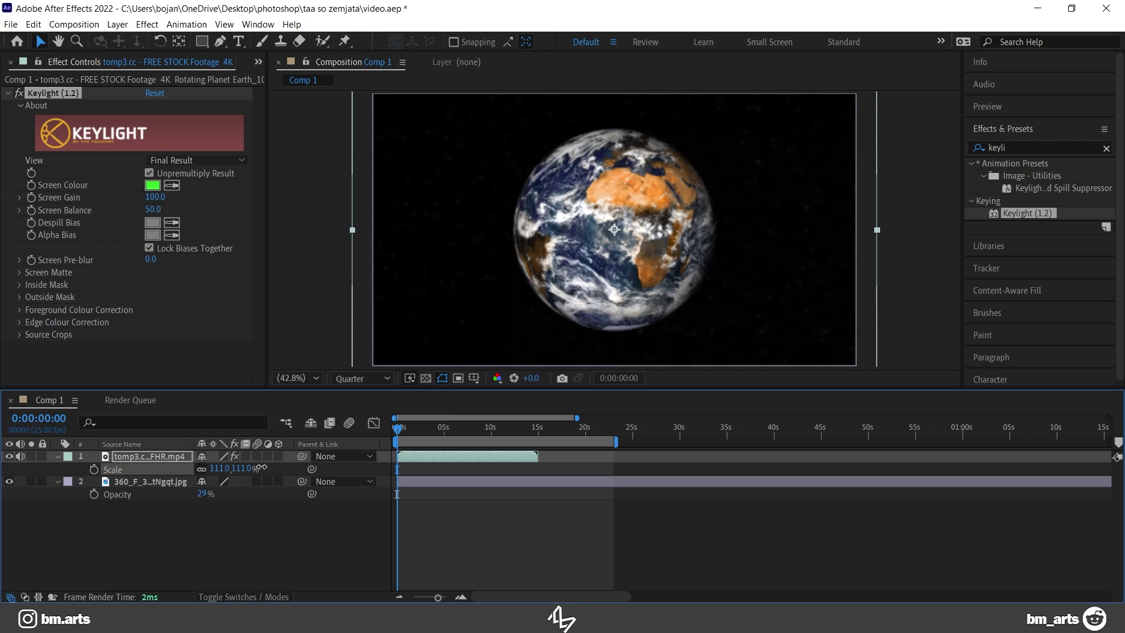
{"action": "left_click_drag", "start_coordinate": [262, 467], "coordinate": [290, 468]}
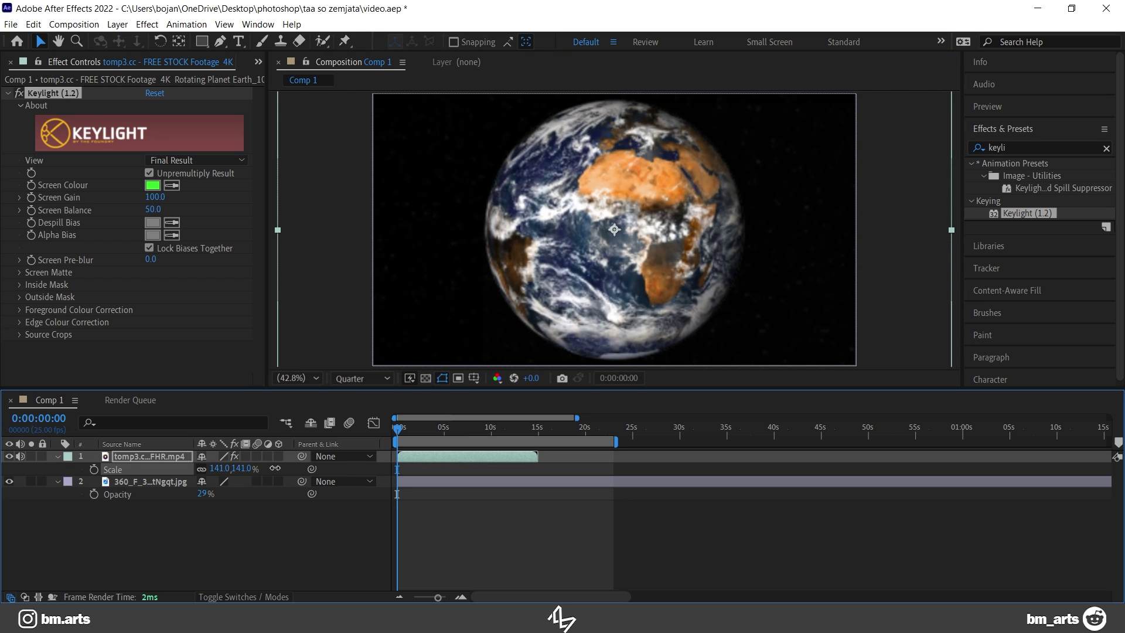
{"action": "left_click_drag", "start_coordinate": [603, 176], "coordinate": [600, 222]}
{"action": "left_click_drag", "start_coordinate": [232, 469], "coordinate": [299, 468]}
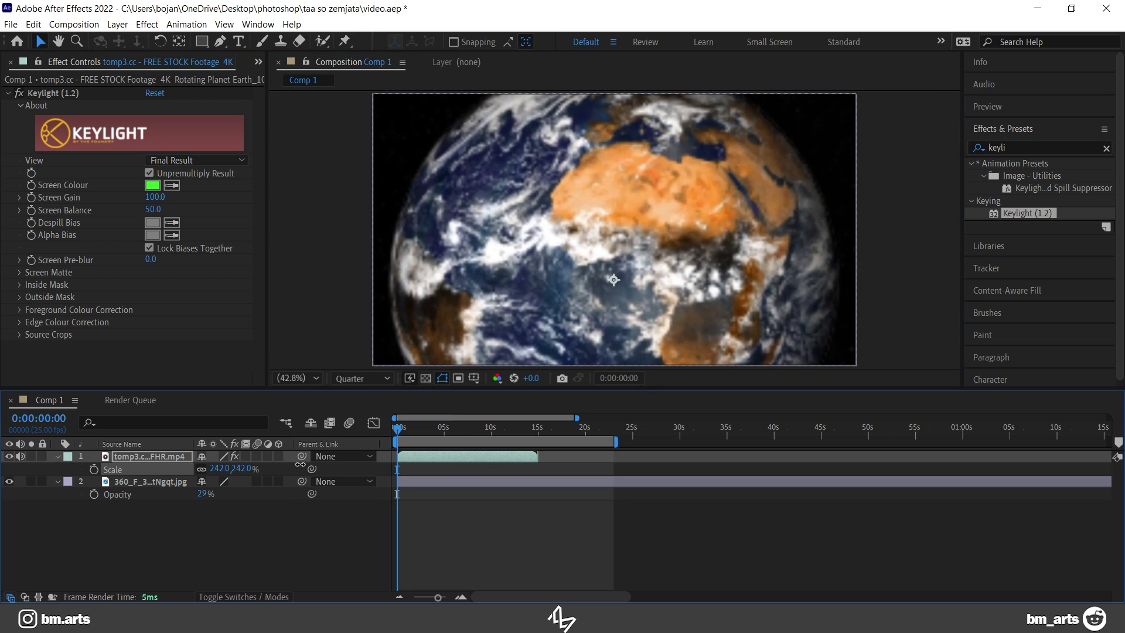
- Apply Color Balance, found by searching 'color ba', and Glow to the Earth footage
{"action": "left_click", "coordinate": [1038, 148]}
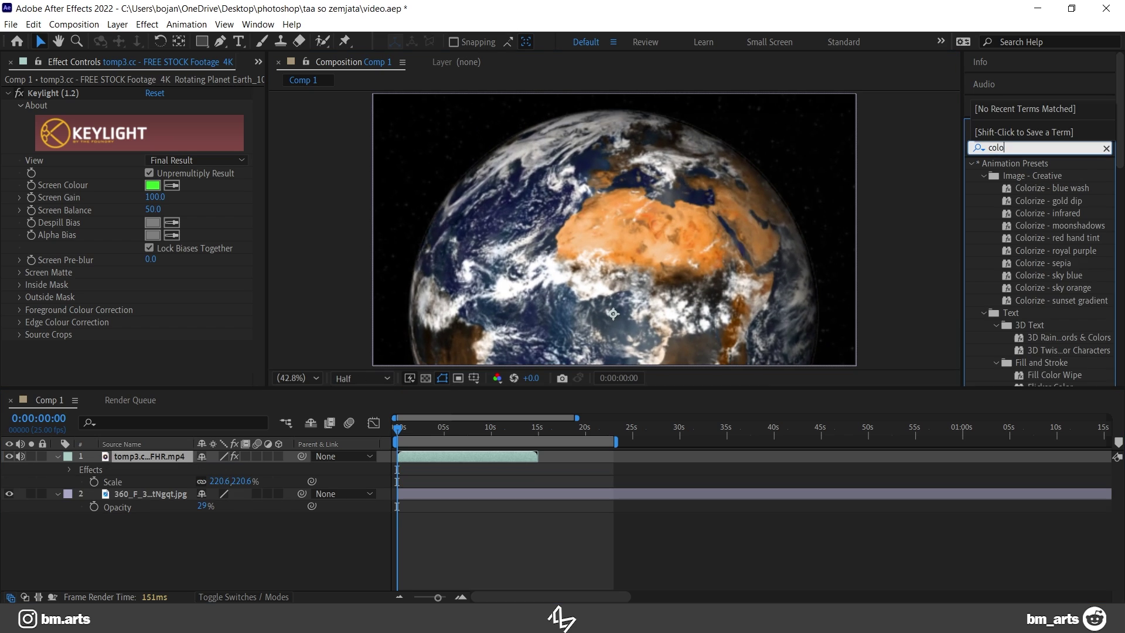
{"action": "type", "text": "color ba"}
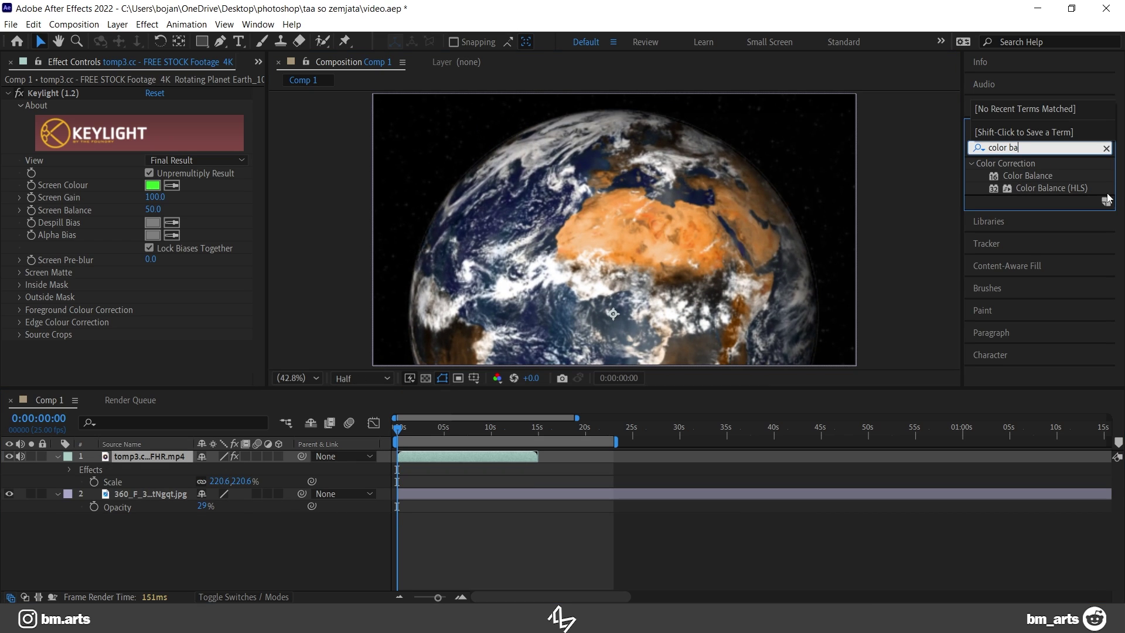
{"action": "left_click_drag", "start_coordinate": [1027, 176], "coordinate": [450, 459]}
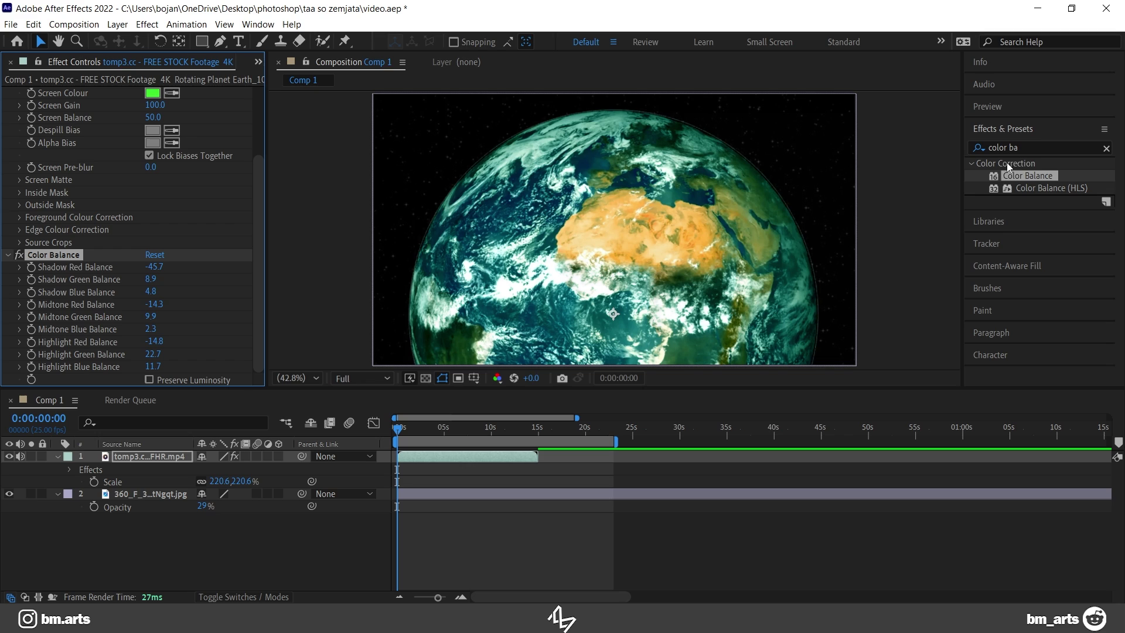
{"action": "left_click_drag", "start_coordinate": [1025, 238], "coordinate": [472, 453]}
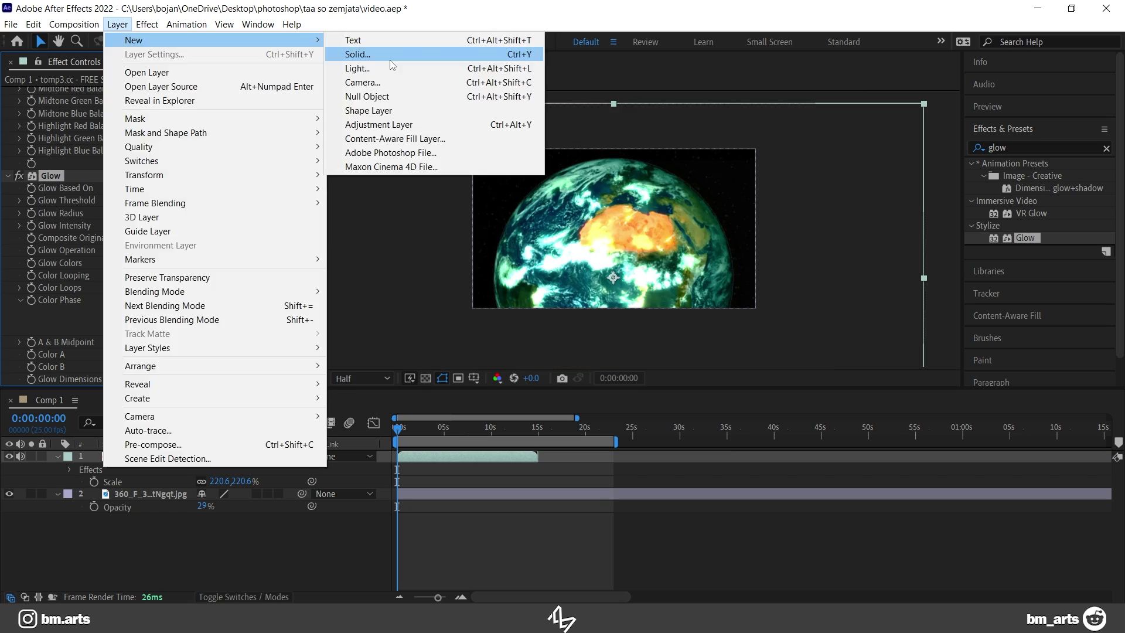
- Add a cyan solid layer, save the project, and lower the solid's opacity
{"action": "left_click", "coordinate": [422, 53]}
{"action": "left_click", "coordinate": [615, 438]}
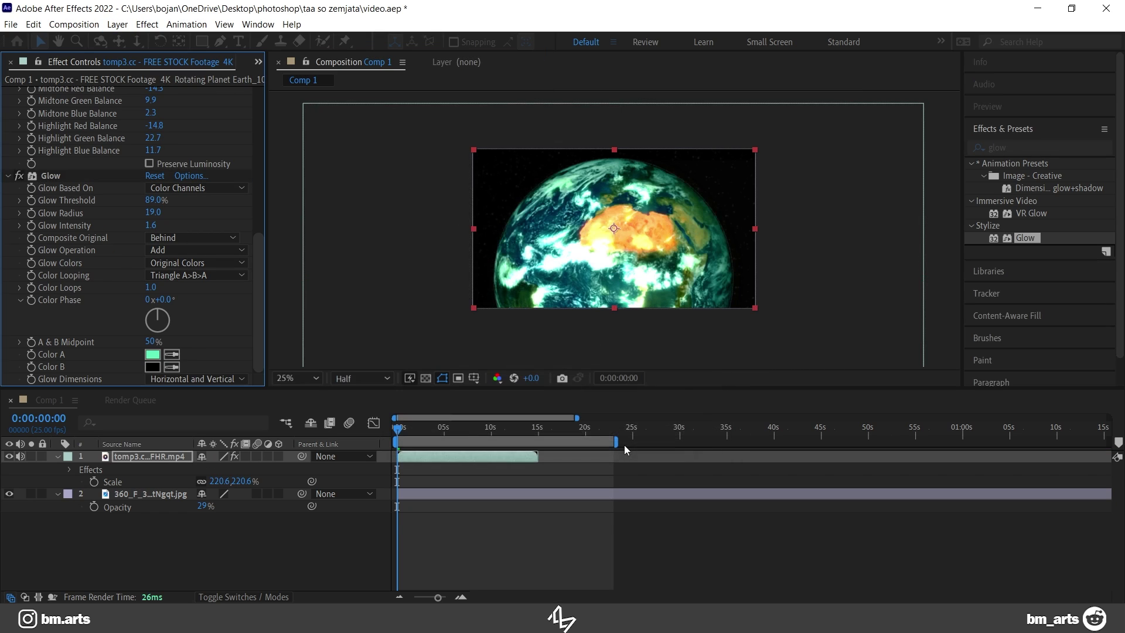
{"action": "key", "text": "ctrl+s"}
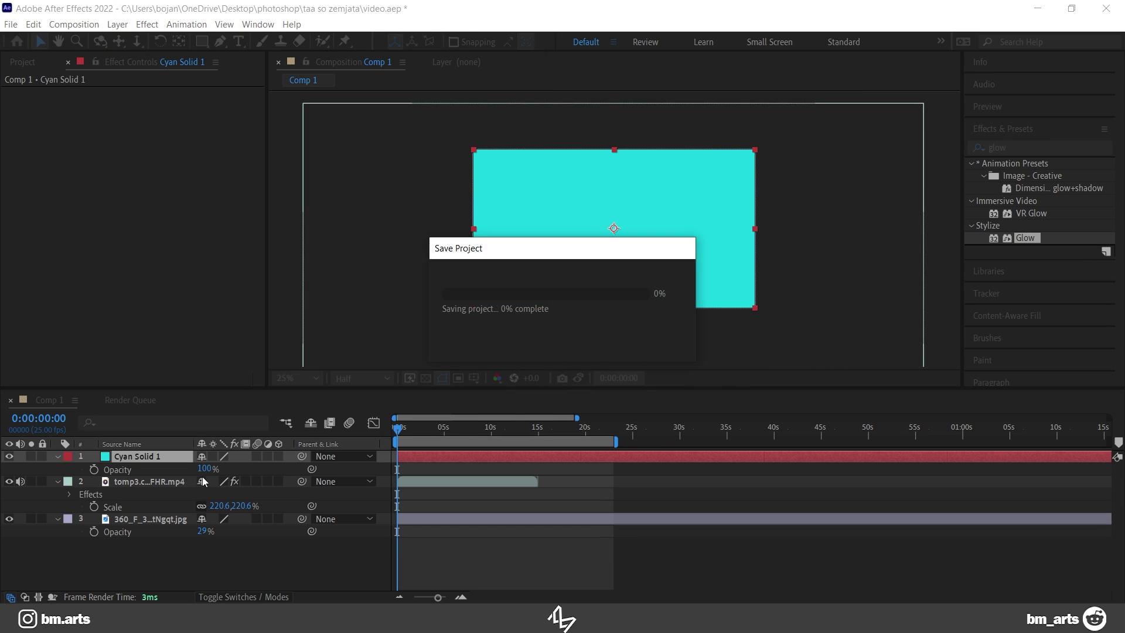
{"action": "key", "text": "t"}
{"action": "left_click_drag", "start_coordinate": [204, 468], "coordinate": [169, 469]}
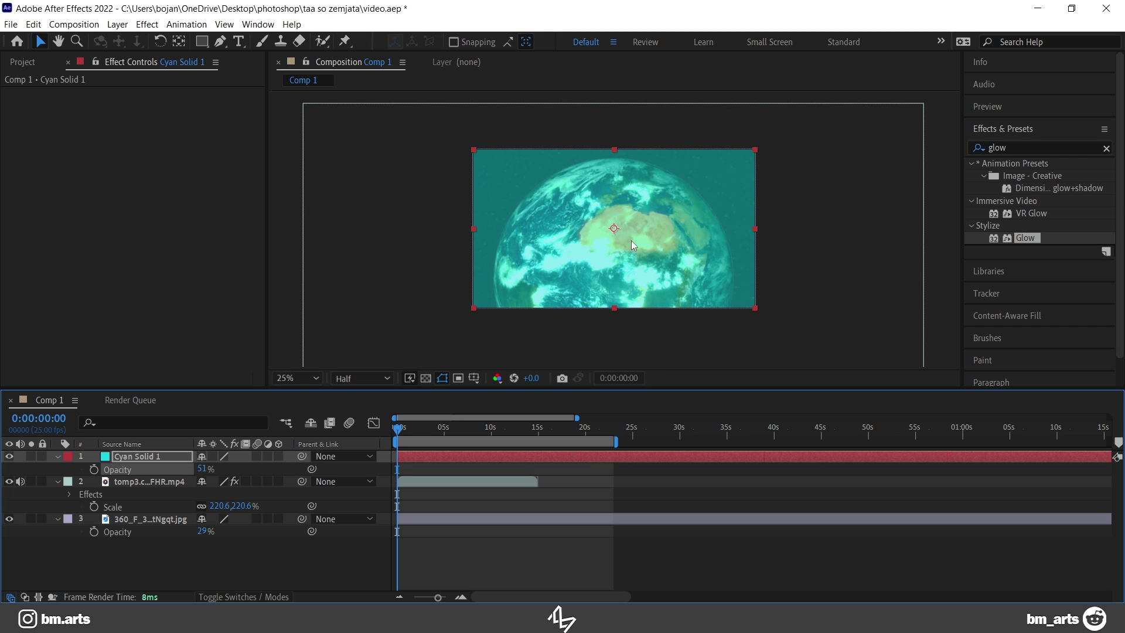
- Draw a closed Pen-tool mask on the cyan solid around the Earth
{"action": "key", "text": "period"}
{"action": "left_click", "coordinate": [221, 41]}
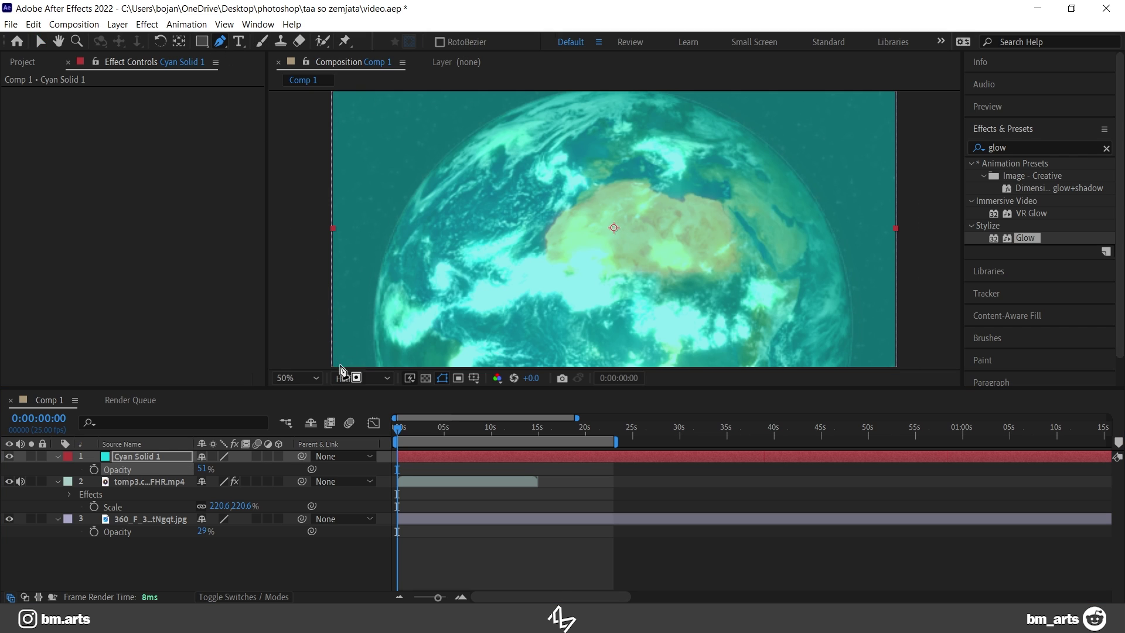
{"action": "key", "text": "comma"}
{"action": "left_click_drag", "start_coordinate": [743, 313], "coordinate": [741, 347]}
{"action": "left_click", "coordinate": [686, 338]}
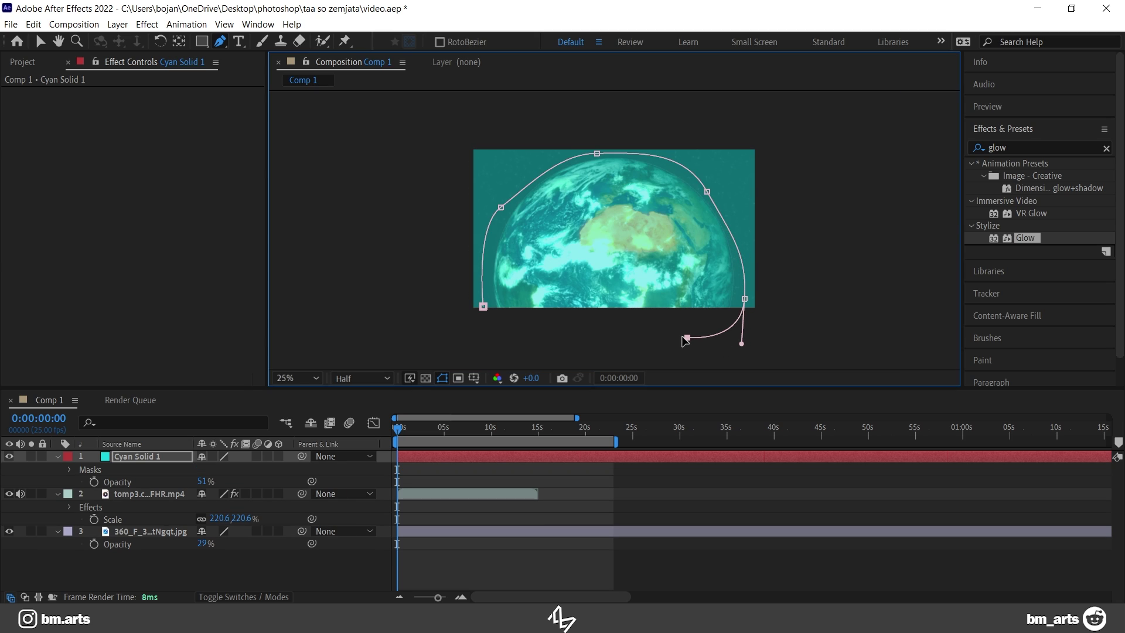
{"action": "left_click", "coordinate": [491, 338]}
{"action": "left_click", "coordinate": [483, 307]}
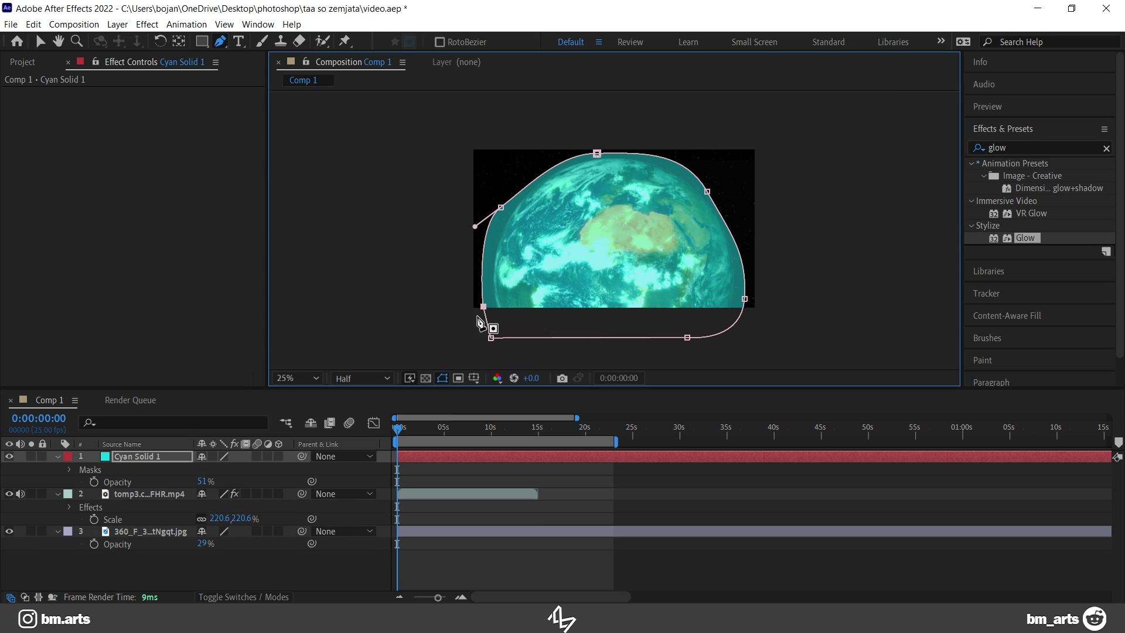
- Feather the mask heavily and set the cyan solid's opacity to 63%
{"action": "key", "text": "f"}
{"action": "left_click_drag", "start_coordinate": [219, 482], "coordinate": [441, 462]}
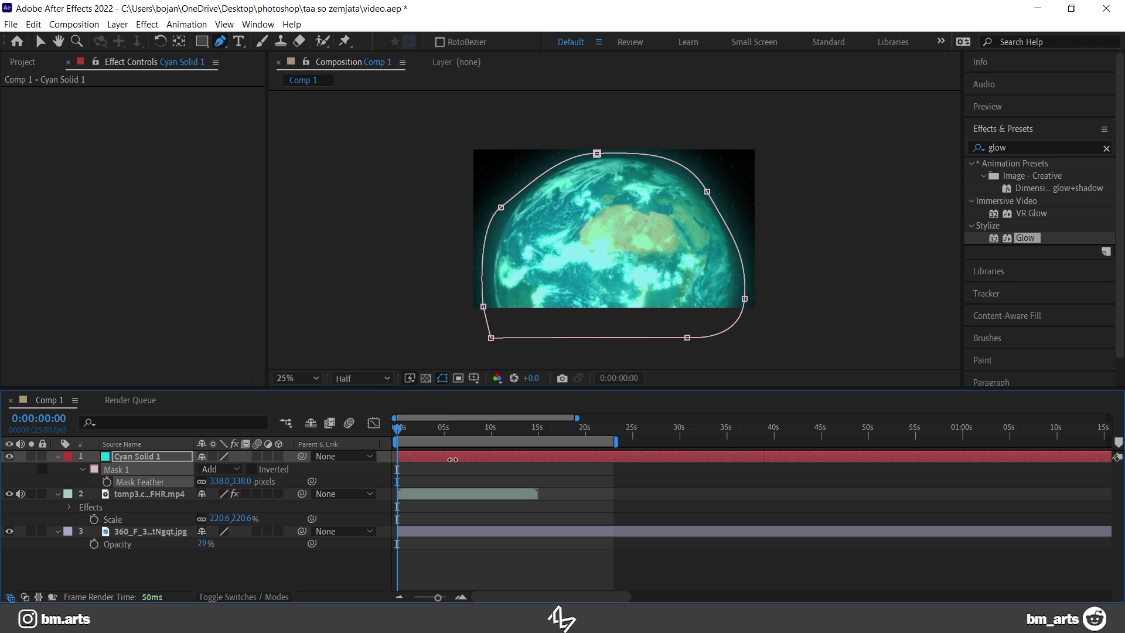
{"action": "key", "text": "t"}
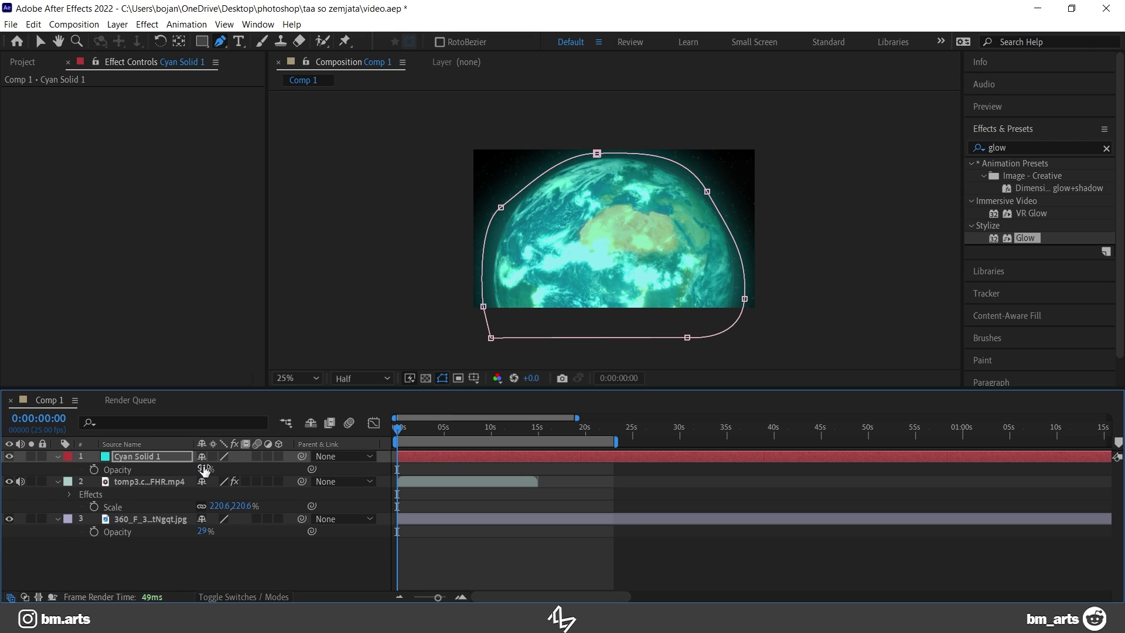
{"action": "left_click_drag", "start_coordinate": [204, 470], "coordinate": [221, 468]}
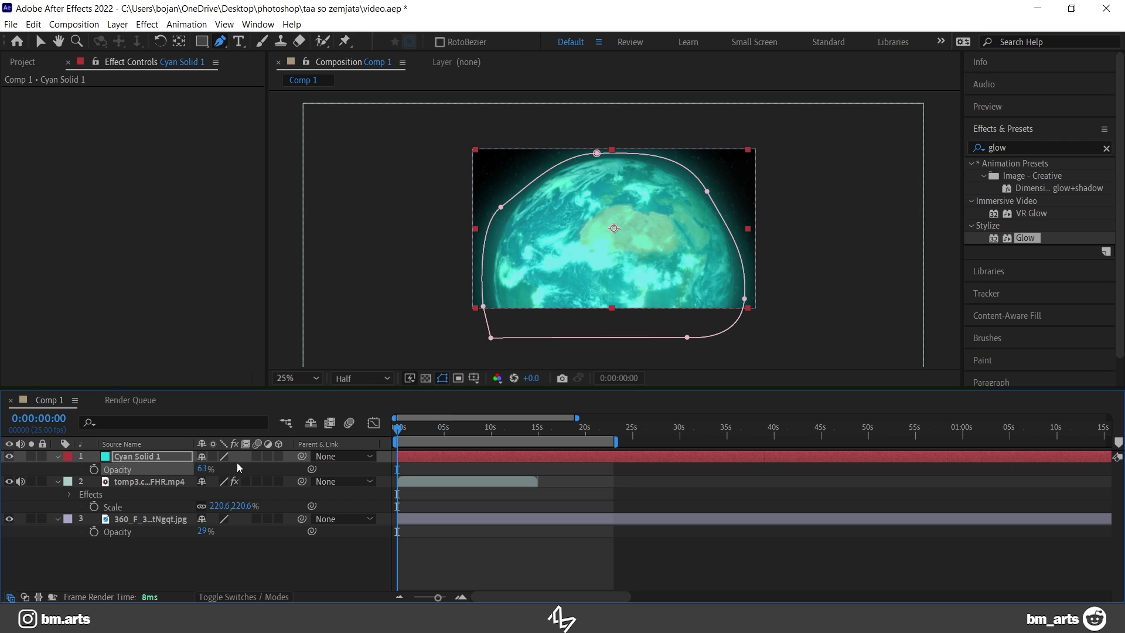
- Pre-compose the cyan solid and Earth layers into Pre-comp 1, then scrub to preview
{"action": "left_click", "coordinate": [158, 455], "text": "ctrl"}
{"action": "right_click", "coordinate": [158, 453]}
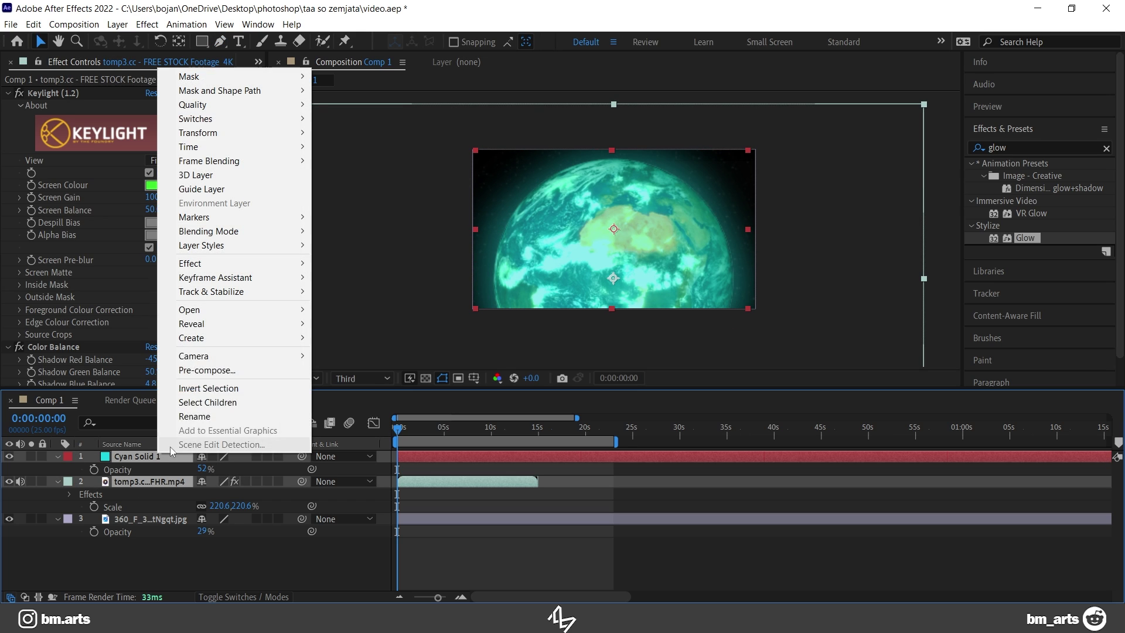
{"action": "left_click", "coordinate": [212, 370]}
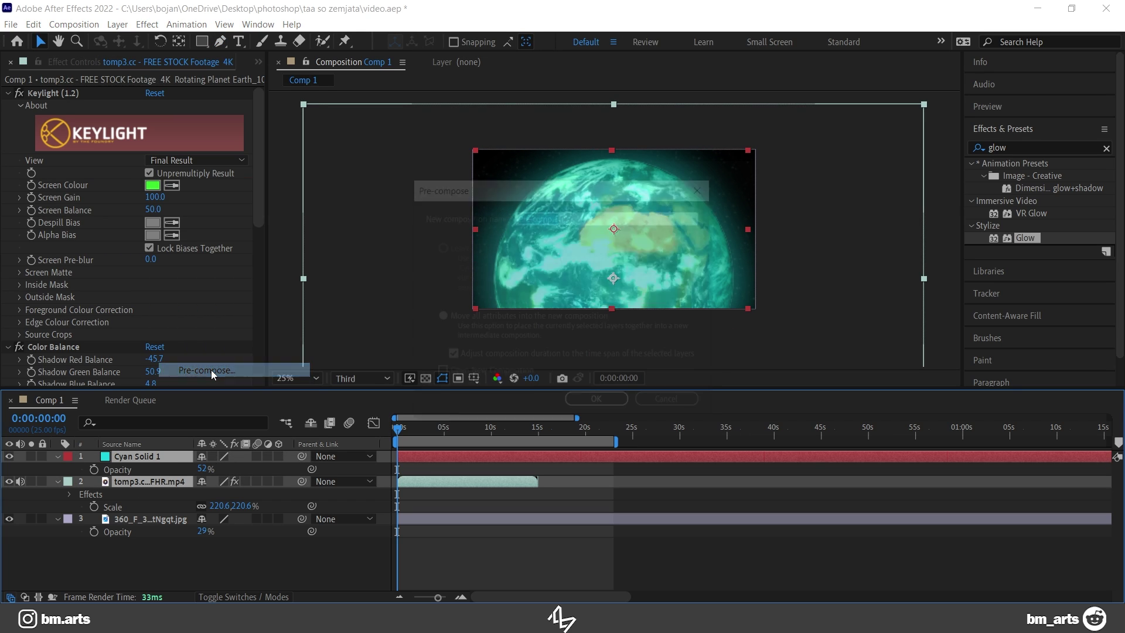
{"action": "left_click", "coordinate": [600, 403]}
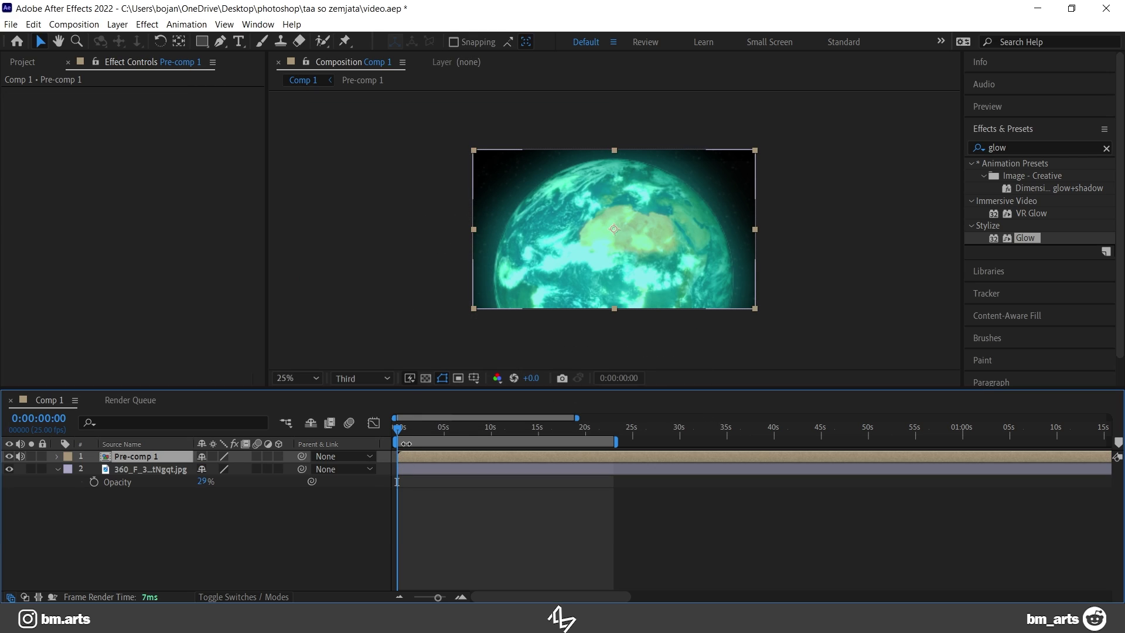
{"action": "left_click_drag", "start_coordinate": [399, 429], "coordinate": [460, 429]}
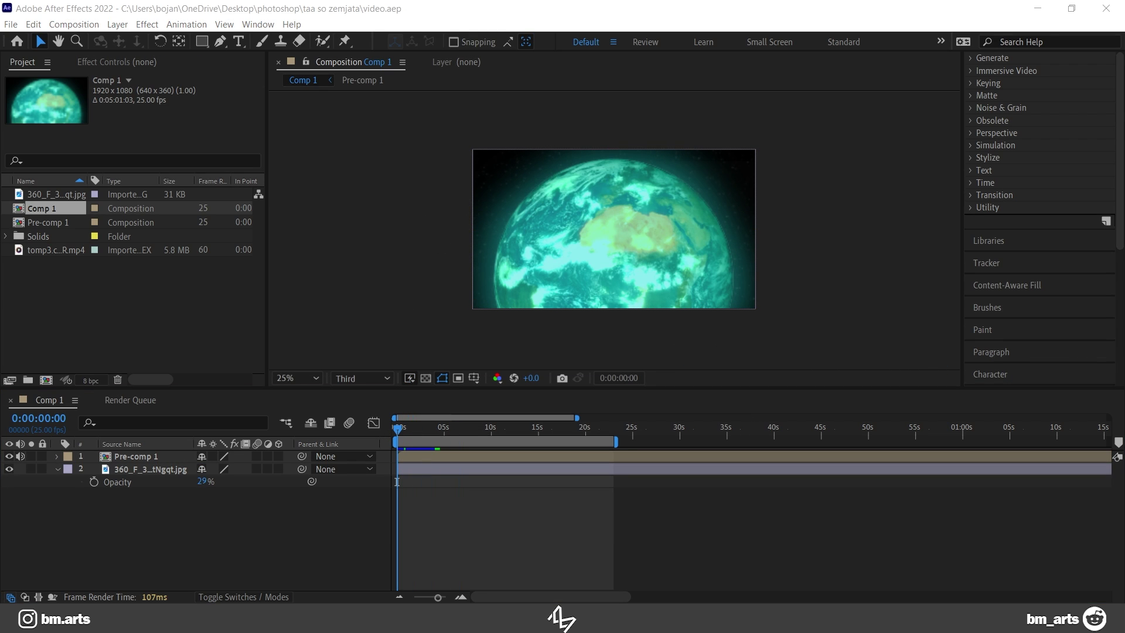
- Add the old man image deeeooto.png to Comp 1 and select it
{"action": "mouse_move", "coordinate": [42, 208]}
{"action": "left_mouse_down"}
{"action": "mouse_move", "coordinate": [747, 548]}
{"action": "mouse_move", "coordinate": [171, 495]}
{"action": "mouse_move", "coordinate": [148, 459]}
{"action": "mouse_move", "coordinate": [173, 454]}
{"action": "left_mouse_up"}
{"action": "scroll", "coordinate": [633, 253], "scroll_direction": "up", "scroll_amount": 2}
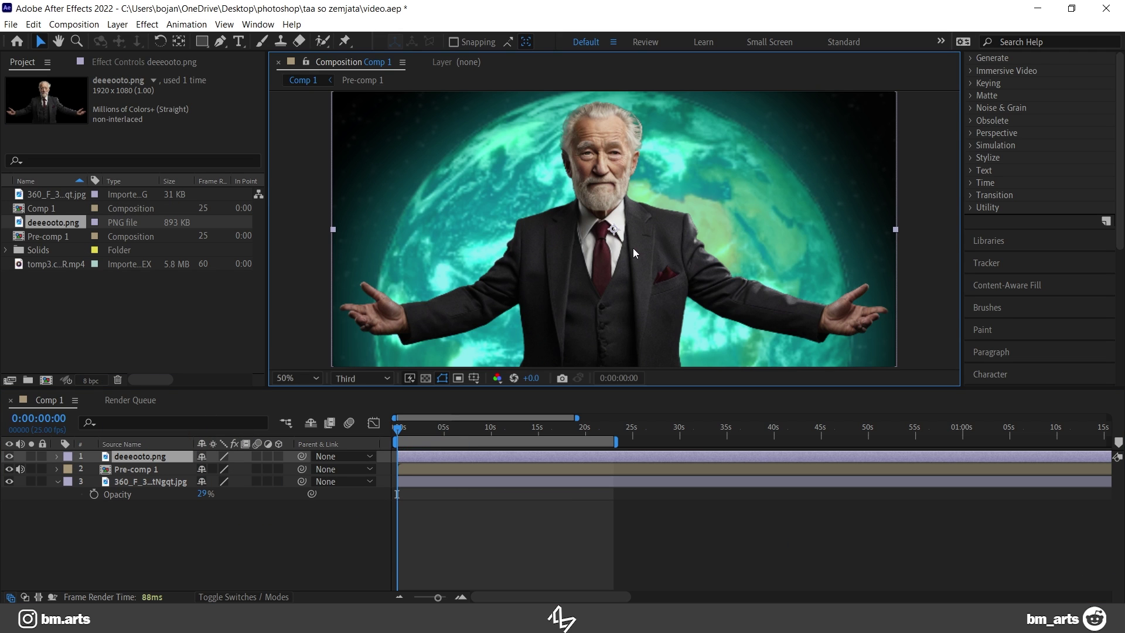
{"action": "scroll", "coordinate": [629, 250], "scroll_direction": "down", "scroll_amount": 2}
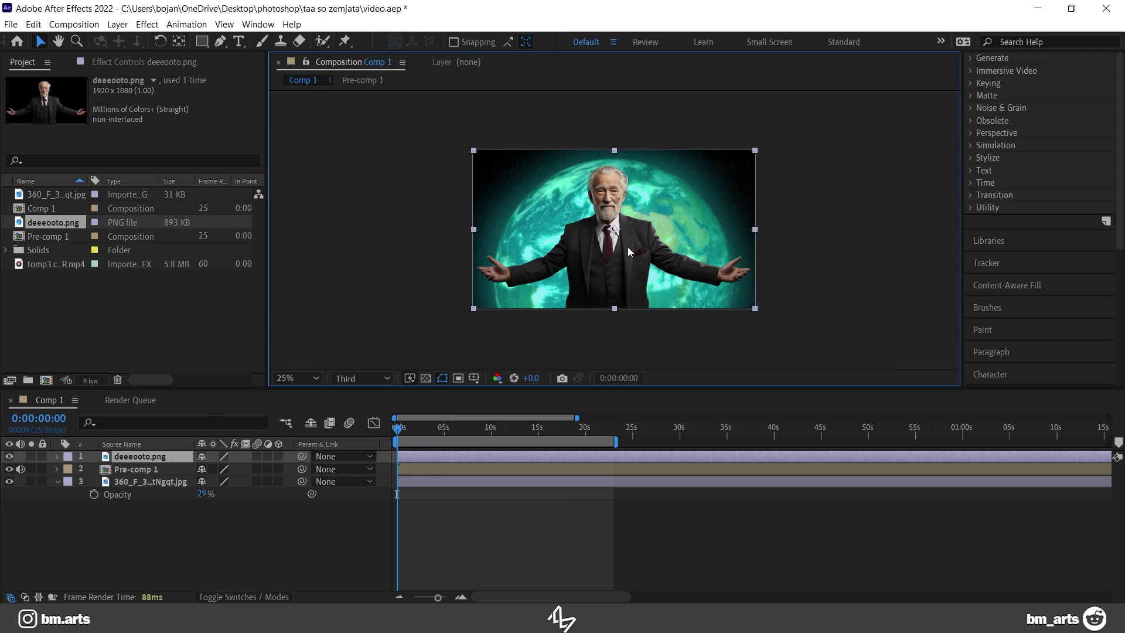
{"action": "left_click", "coordinate": [822, 225]}
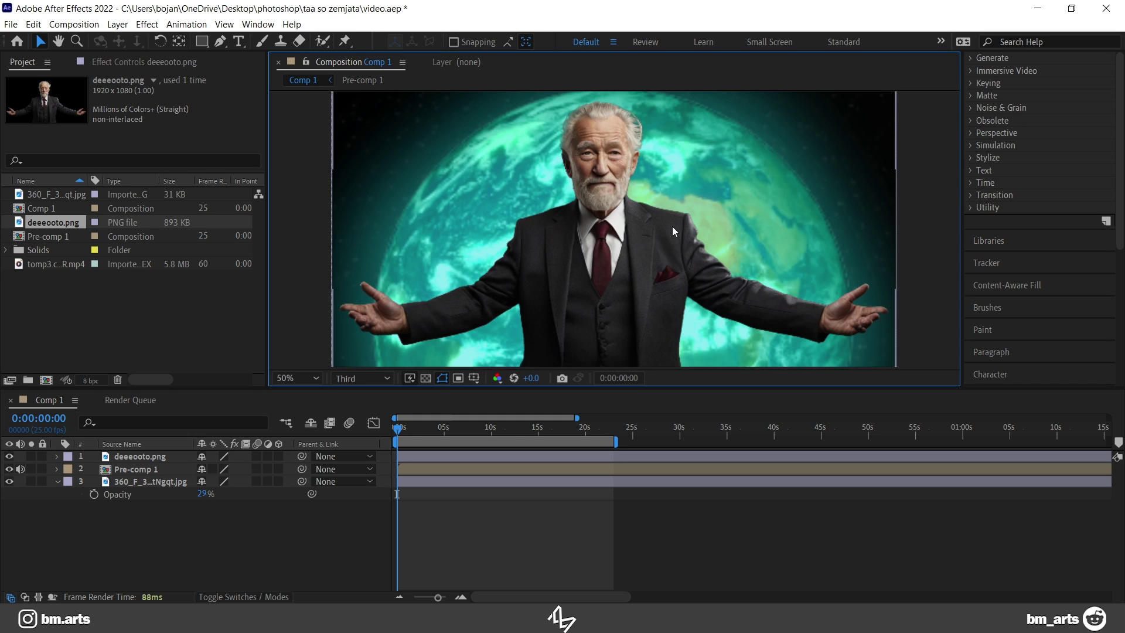
{"action": "scroll", "coordinate": [673, 226], "scroll_direction": "up", "scroll_amount": 2}
{"action": "left_click", "coordinate": [673, 226]}
{"action": "left_click", "coordinate": [1041, 147]}
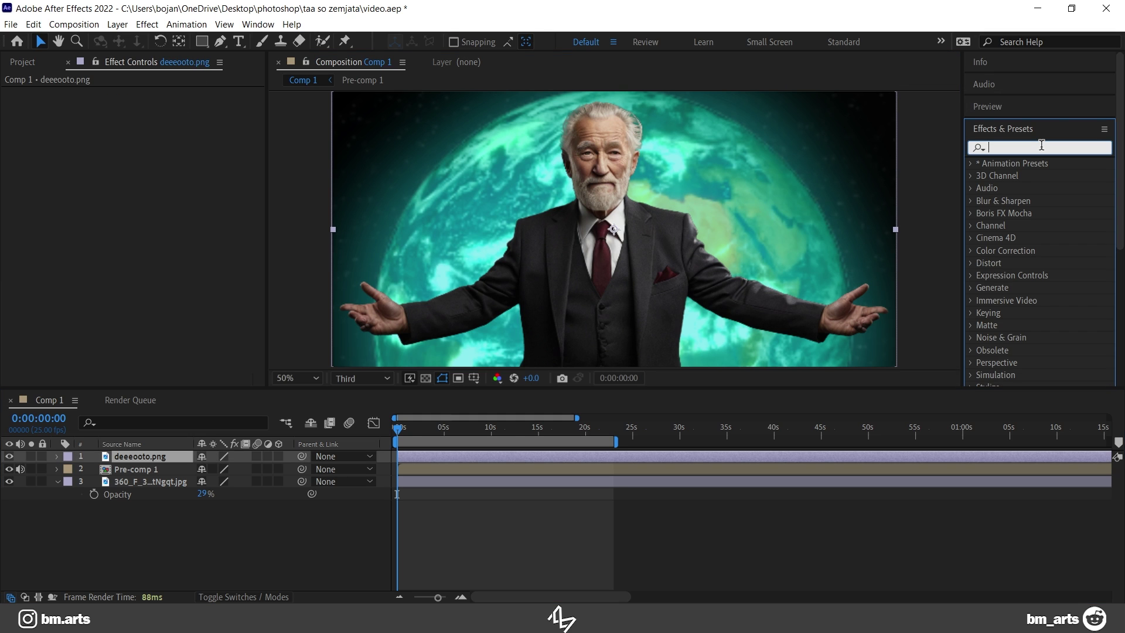
{"action": "type", "text": "brig"}
- Apply Brightness & Contrast to deeeooto.png with brightness -12 and contrast 11
{"action": "left_click_drag", "start_coordinate": [1055, 226], "coordinate": [453, 455]}
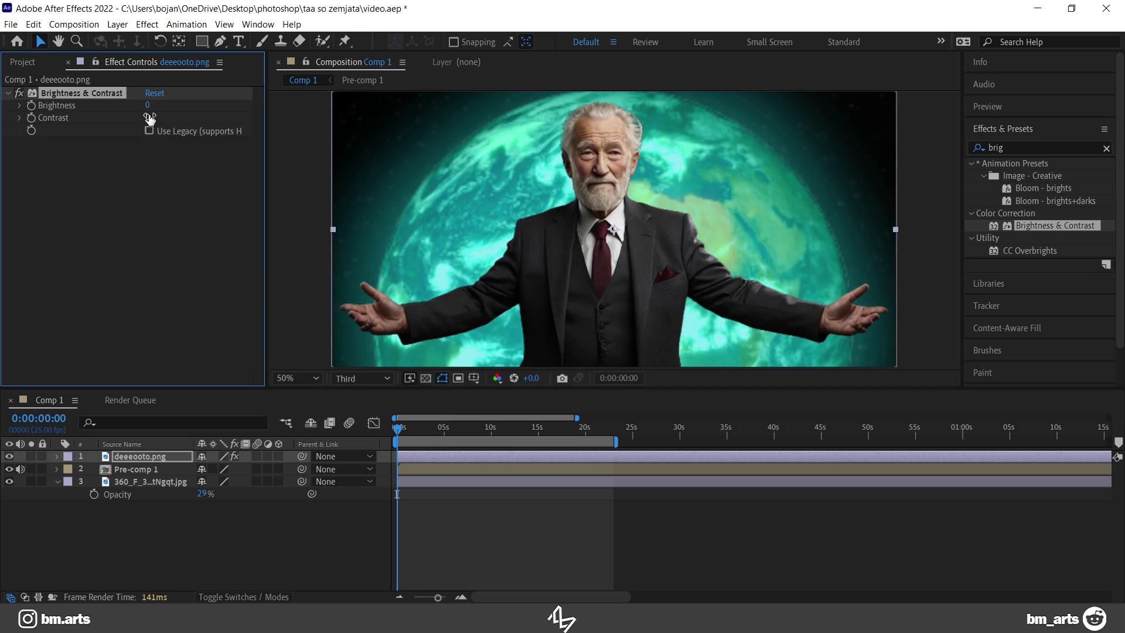
{"action": "left_click_drag", "start_coordinate": [190, 118], "coordinate": [189, 119]}
{"action": "left_click", "coordinate": [1069, 146]}
{"action": "type", "text": "color"}
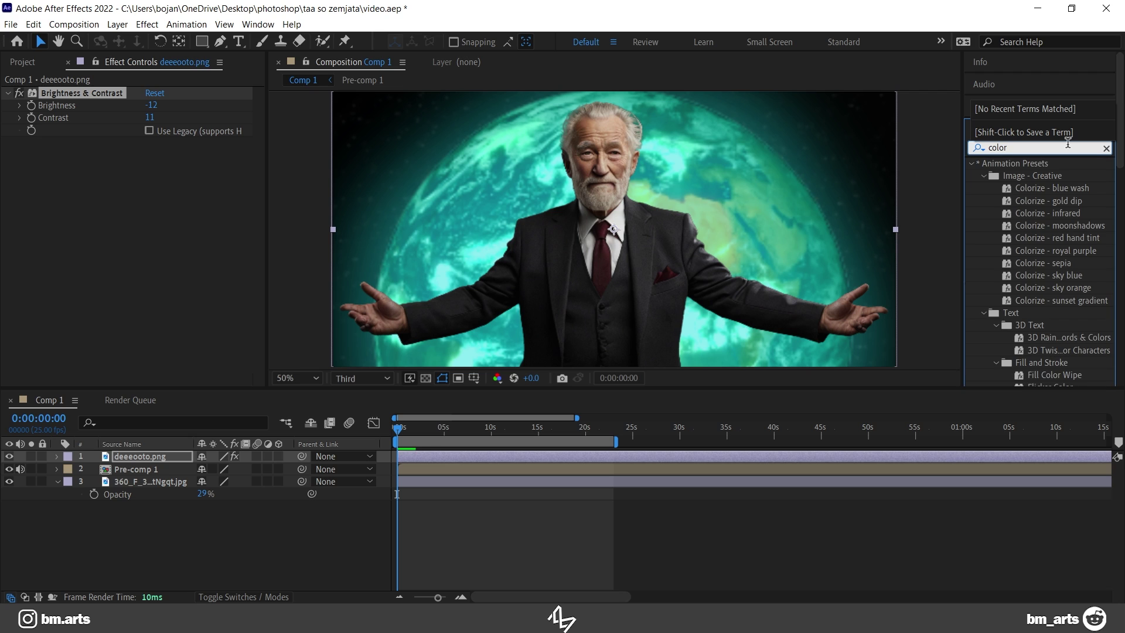
{"action": "type", "text": " ba"}
- Add Color Balance with a slight highlight blue shift, and make all three layers 3D
{"action": "mouse_move", "coordinate": [1033, 177]}
{"action": "left_mouse_down"}
{"action": "mouse_move", "coordinate": [806, 277]}
{"action": "mouse_move", "coordinate": [475, 457]}
{"action": "left_mouse_up"}
{"action": "key", "text": "period"}
{"action": "key", "text": "period"}
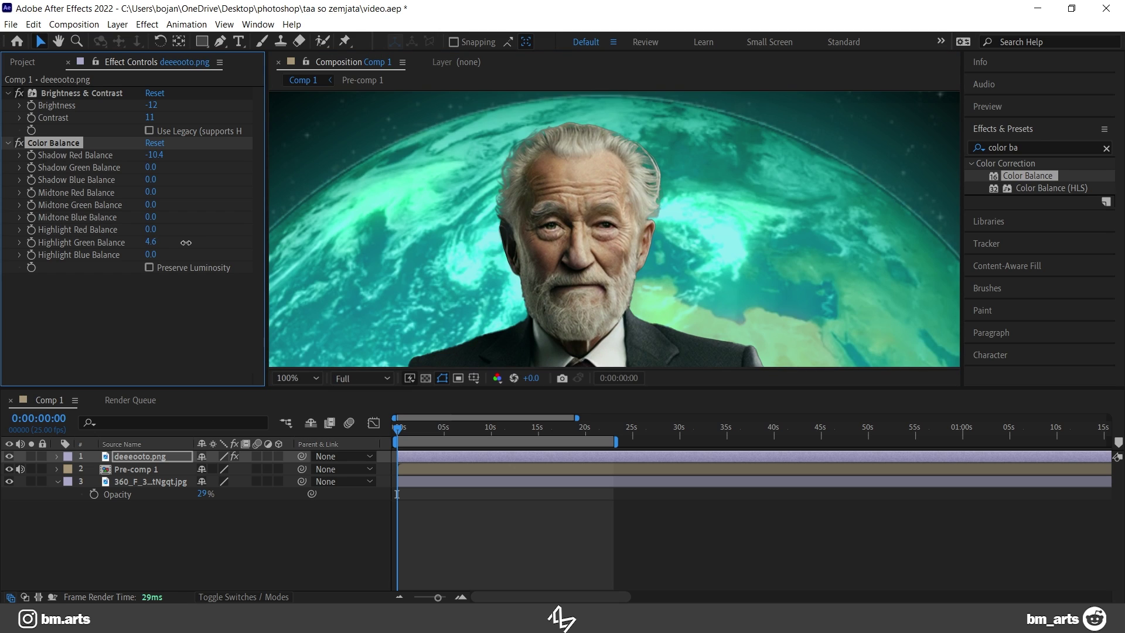
{"action": "left_click_drag", "start_coordinate": [170, 256], "coordinate": [186, 255]}
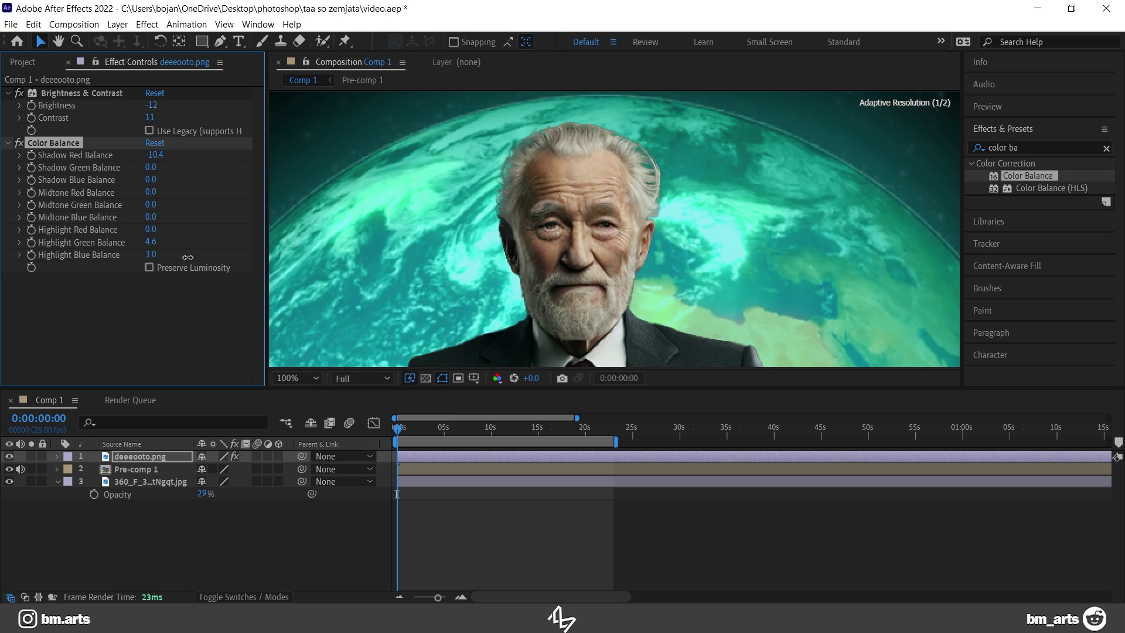
{"action": "left_click_drag", "start_coordinate": [275, 481], "coordinate": [279, 457]}
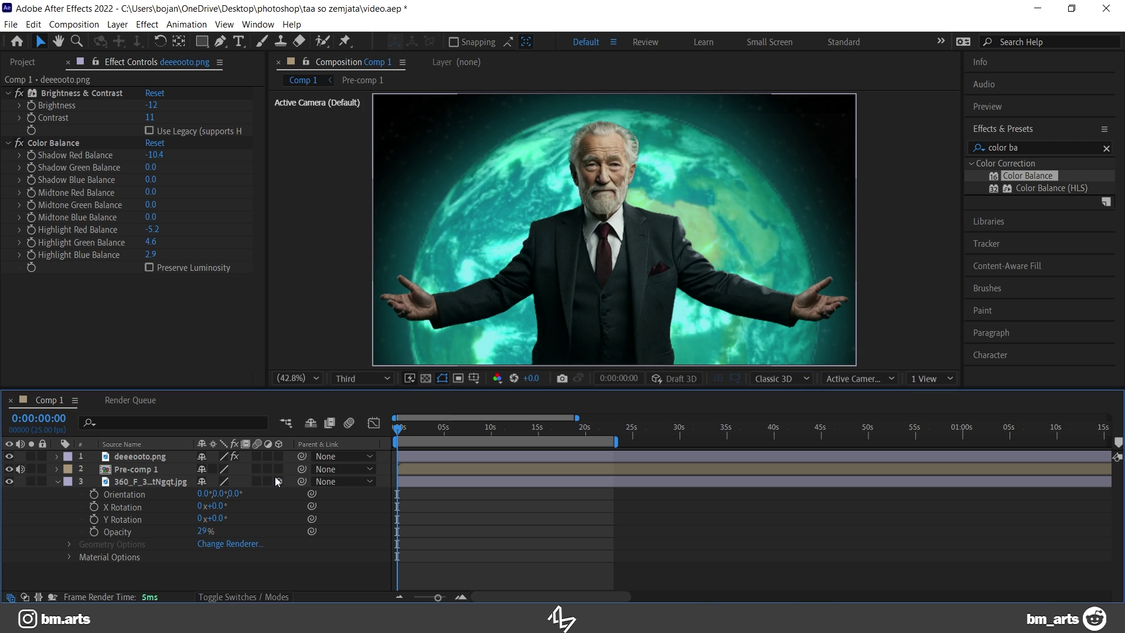
- Add a new camera layer, Camera 1, with default settings
{"action": "left_click", "coordinate": [117, 24]}
{"action": "mouse_move", "coordinate": [134, 41]}
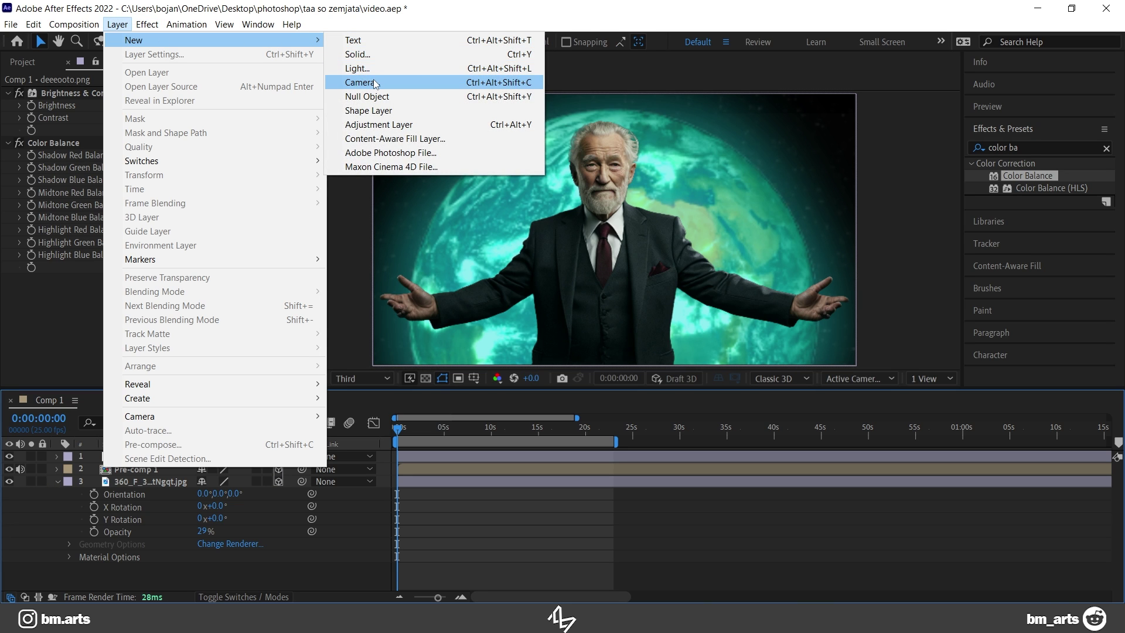
{"action": "left_click", "coordinate": [370, 81]}
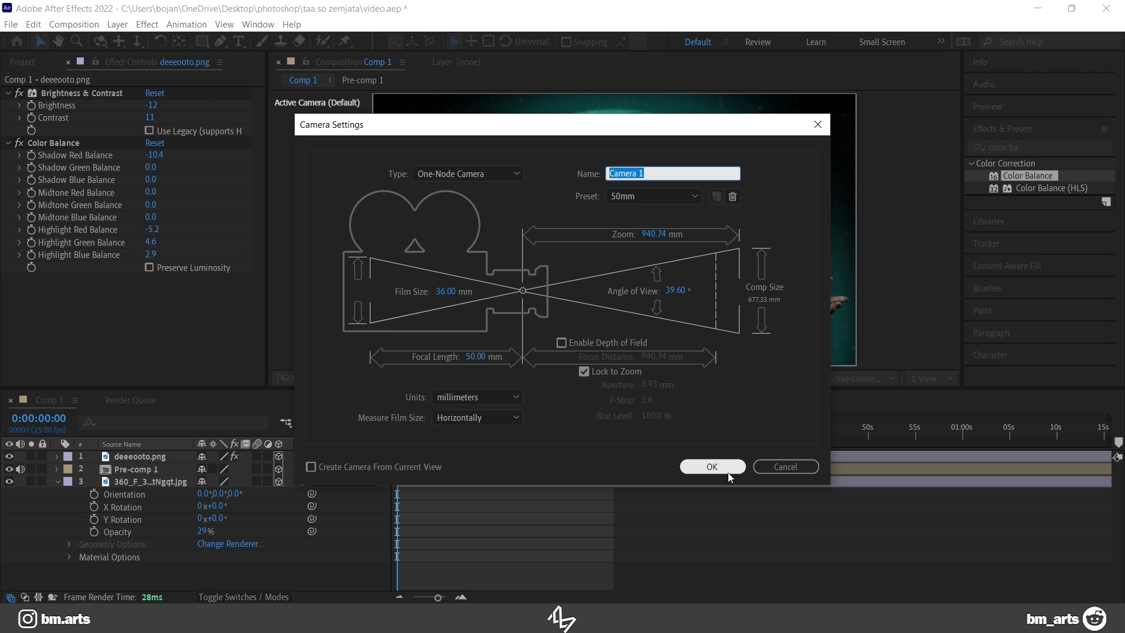
{"action": "left_click", "coordinate": [713, 466]}
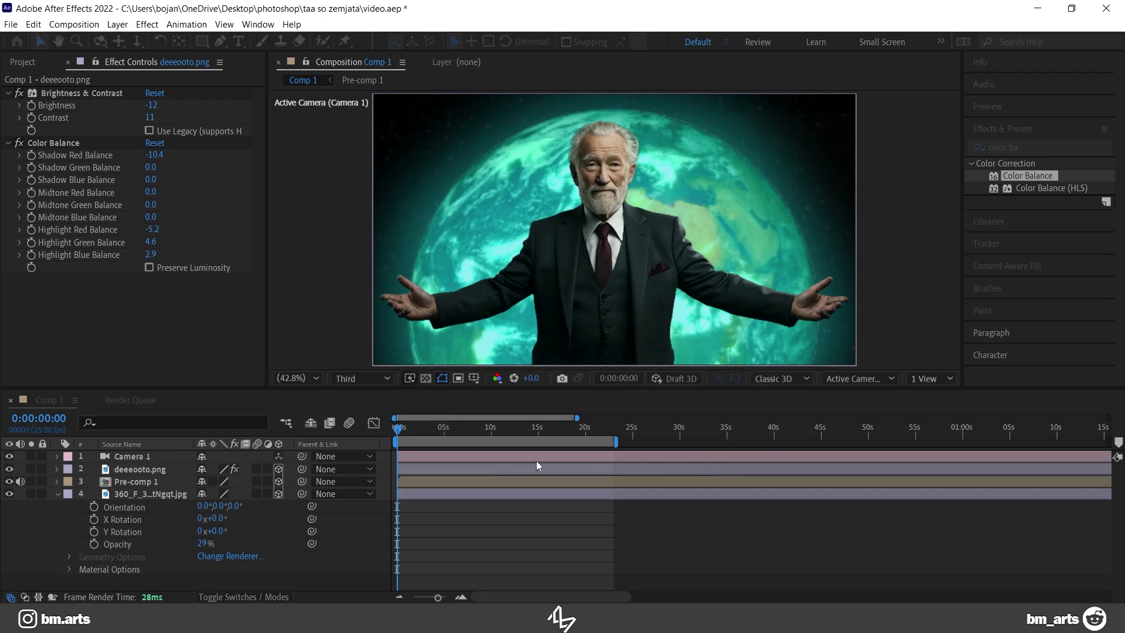
{"action": "left_click", "coordinate": [56, 495]}
- Keyframe Camera 1's Position to push in toward the old man by 4:23
{"action": "key", "text": "p"}
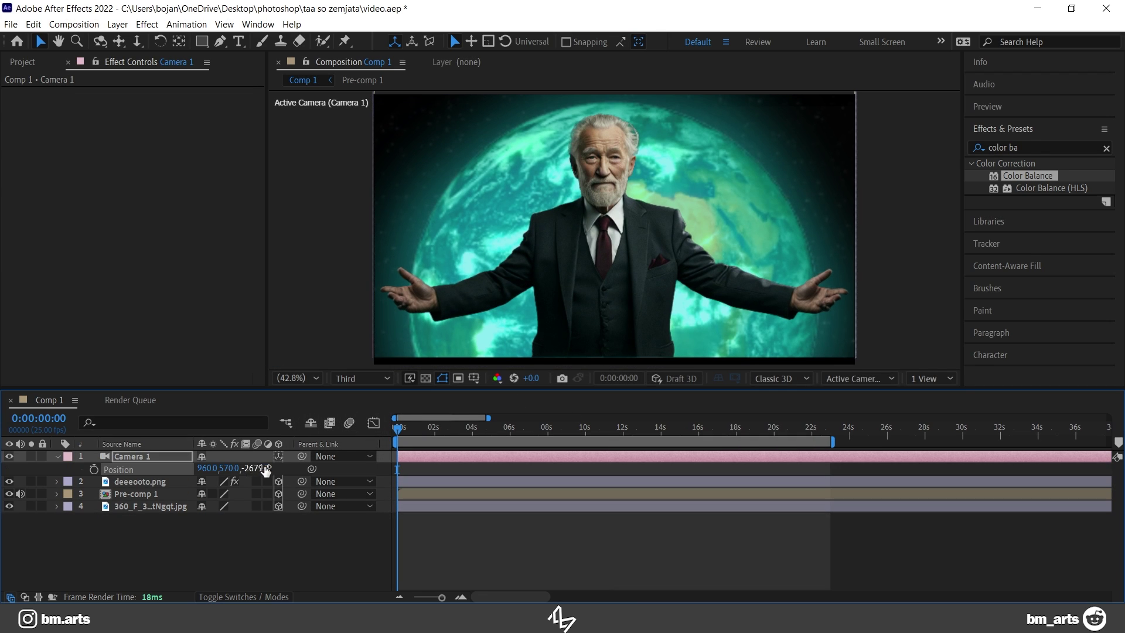
{"action": "left_click_drag", "start_coordinate": [255, 469], "coordinate": [381, 474]}
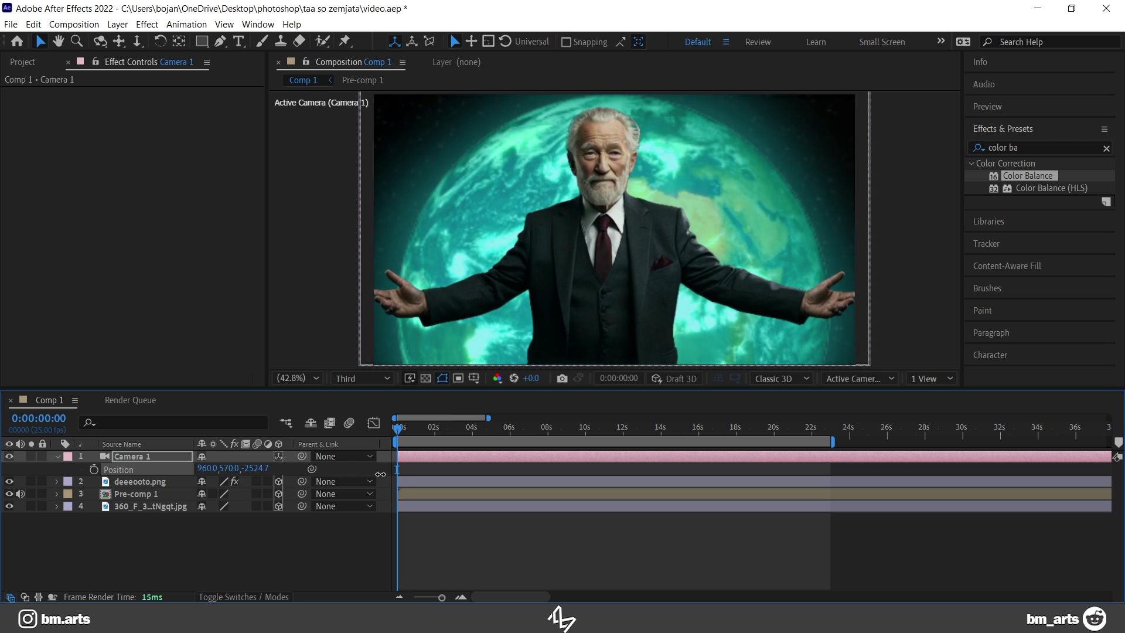
{"action": "left_click", "coordinate": [94, 468]}
{"action": "left_click", "coordinate": [490, 428]}
{"action": "left_click_drag", "start_coordinate": [255, 468], "coordinate": [353, 476]}
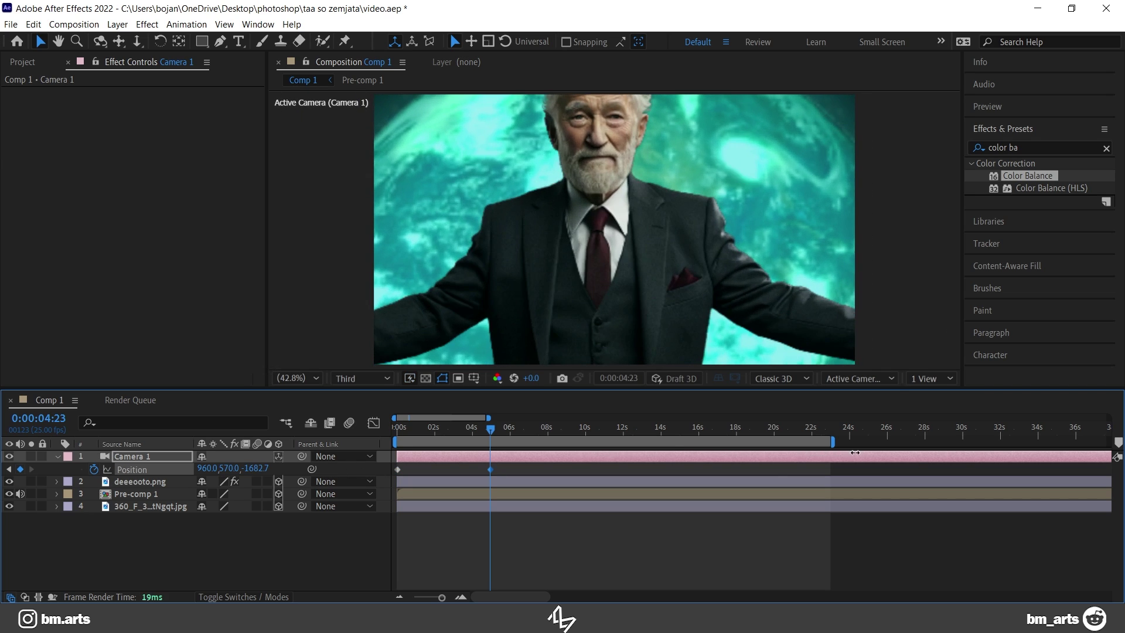
{"action": "key", "text": "Home"}
{"action": "key", "text": "comma"}
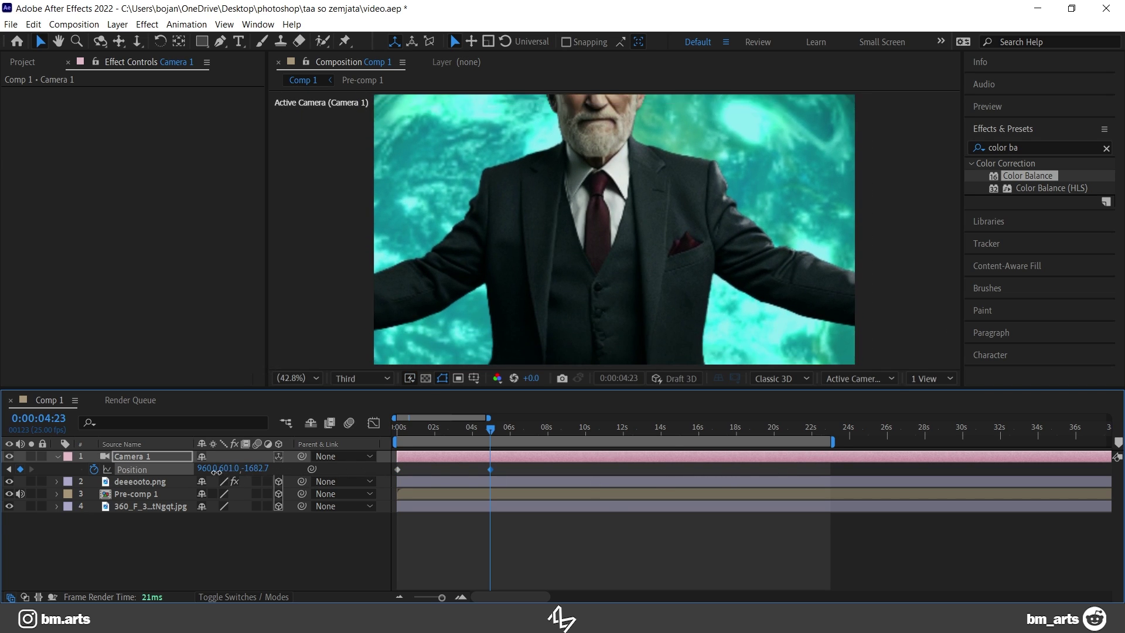
- Lower Pre-comp 1's Earth to Y position 1202
{"action": "left_click", "coordinate": [134, 493]}
{"action": "key", "text": "p"}
{"action": "mouse_move", "coordinate": [265, 497]}
{"action": "left_mouse_down"}
{"action": "mouse_move", "coordinate": [740, 451]}
{"action": "mouse_move", "coordinate": [218, 502]}
{"action": "left_mouse_up"}
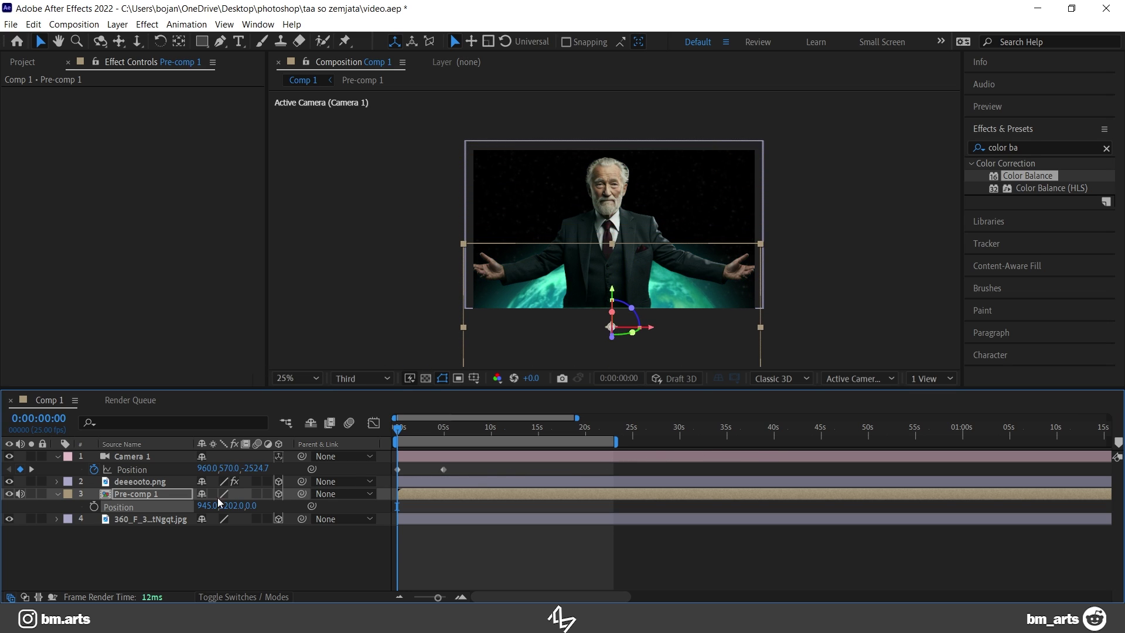
- Start keyframing Pre-comp 1's Position and preview the Earth's rise
{"action": "left_click", "coordinate": [95, 507]}
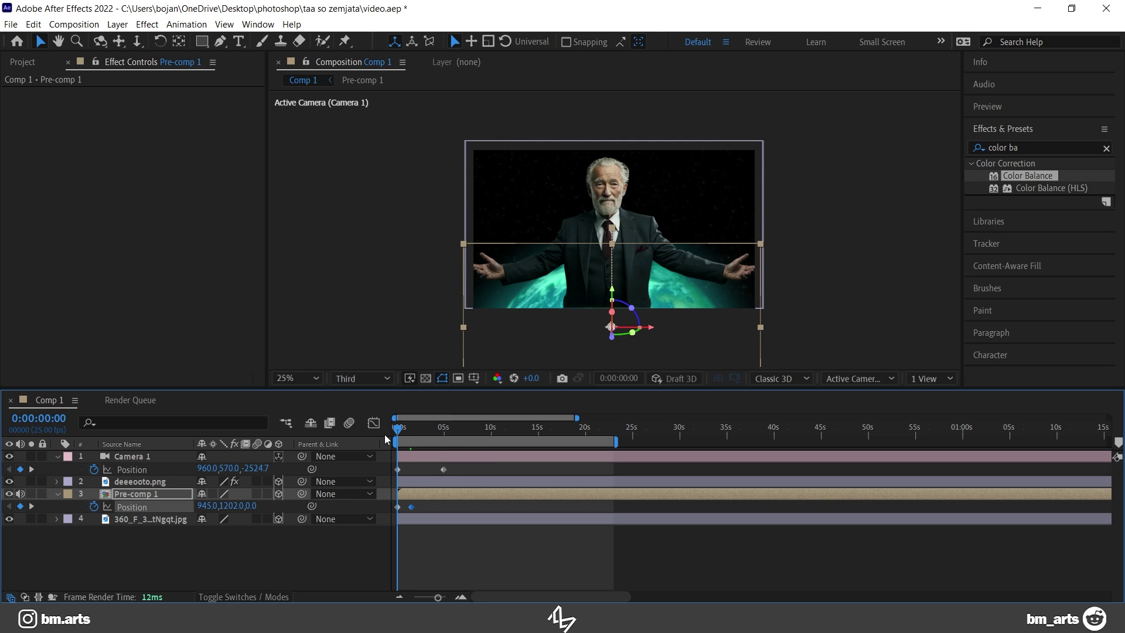
{"action": "key", "text": "space"}
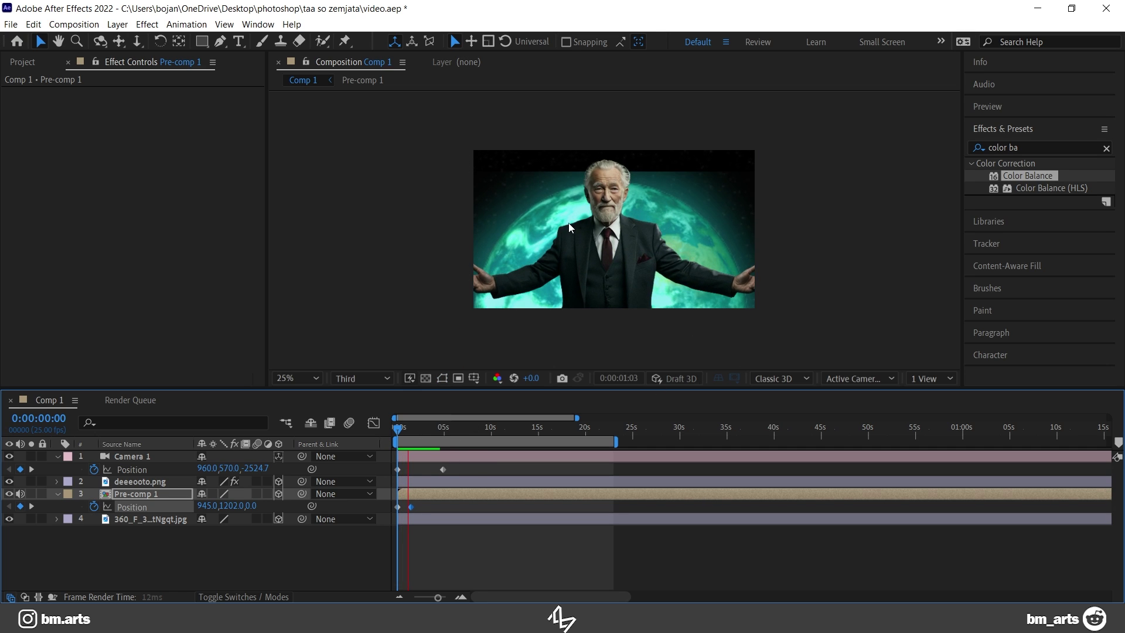
{"action": "key", "text": "space"}
{"action": "left_click", "coordinate": [447, 500]}
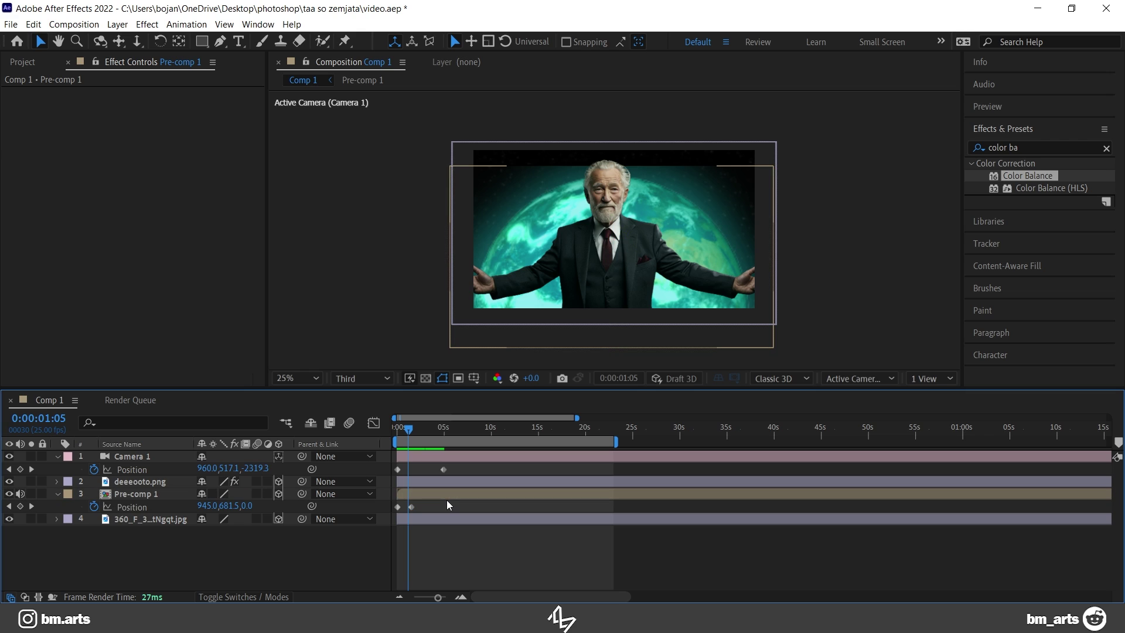
- Mask Pre-comp 1 with a rectangle feathered about 129 pixels
{"action": "key", "text": "q"}
{"action": "left_click_drag", "start_coordinate": [418, 188], "coordinate": [822, 351]}
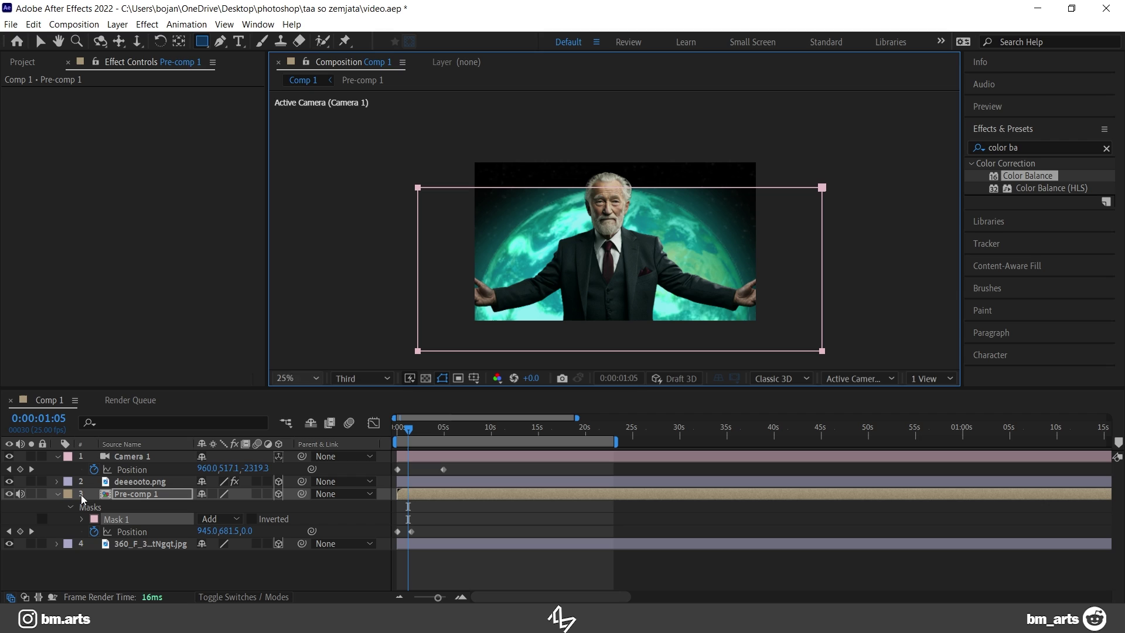
{"action": "key", "text": "f"}
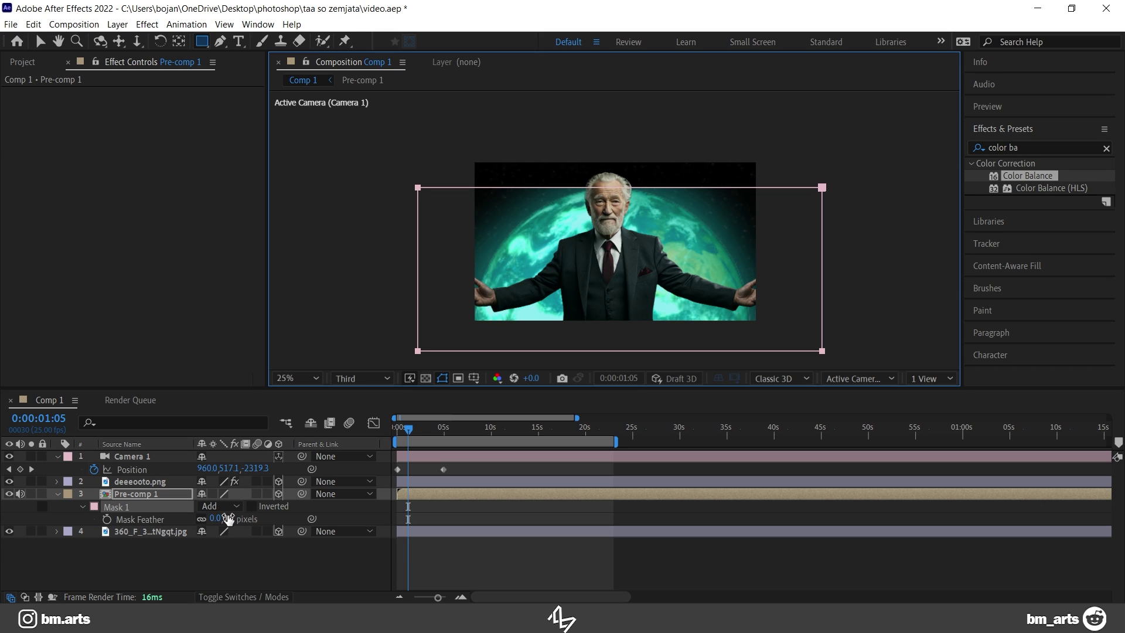
{"action": "left_click_drag", "start_coordinate": [228, 519], "coordinate": [340, 515]}
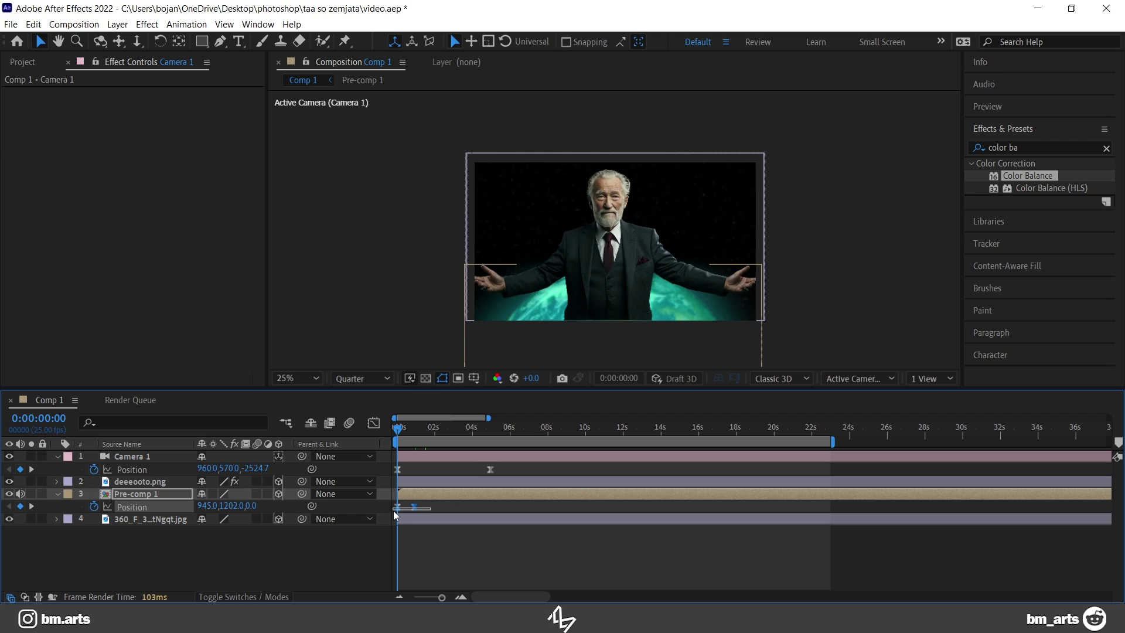
- Ease Pre-comp 1's Position keyframes by raising their influence in the speed graph
{"action": "left_click_drag", "start_coordinate": [394, 514], "coordinate": [393, 515]}
{"action": "left_click", "coordinate": [374, 426]}
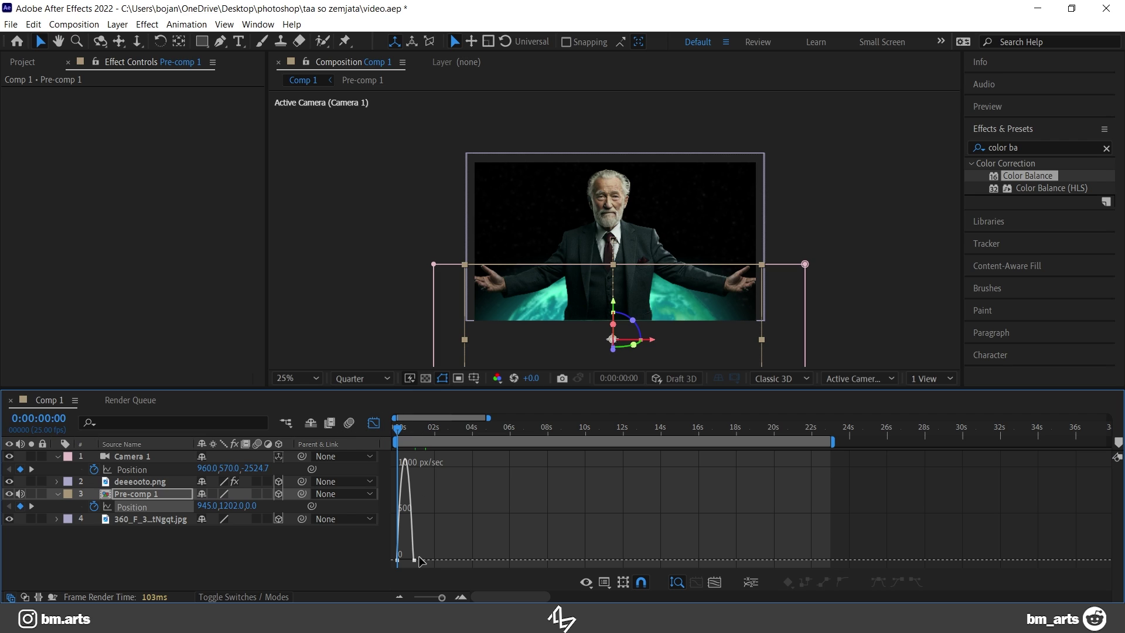
{"action": "mouse_move", "coordinate": [416, 563]}
{"action": "left_mouse_down"}
{"action": "mouse_move", "coordinate": [395, 564]}
{"action": "mouse_move", "coordinate": [419, 564]}
{"action": "mouse_move", "coordinate": [407, 571]}
{"action": "left_mouse_up"}
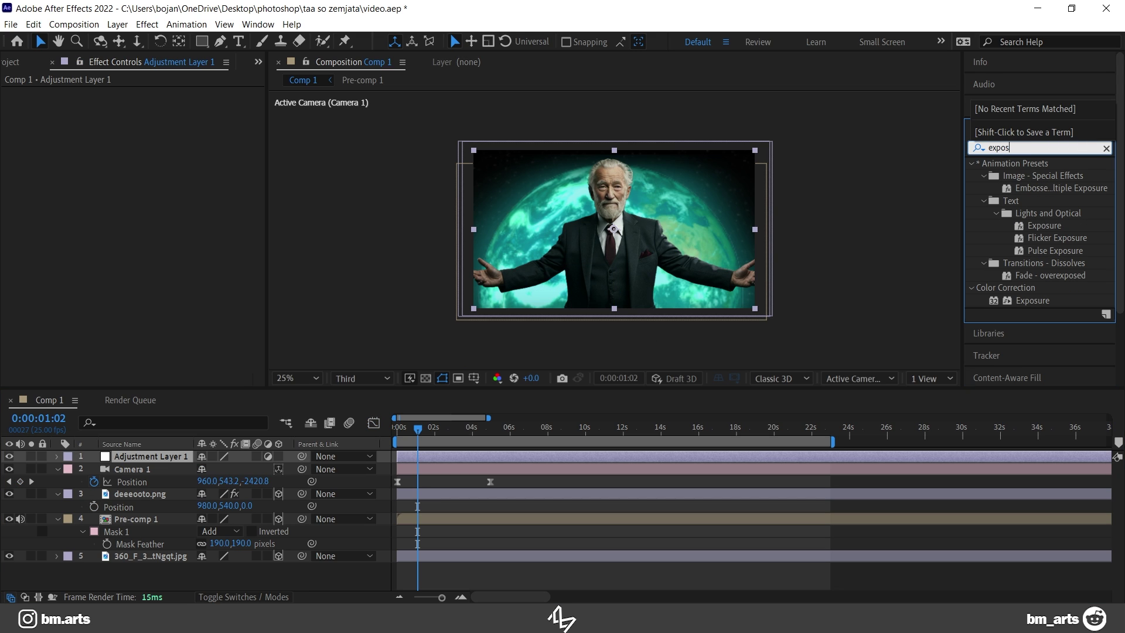
- Apply Exposure to Adjustment Layer 1, raise the exposure, and close the mask around the man
{"action": "left_click_drag", "start_coordinate": [1034, 301], "coordinate": [621, 454]}
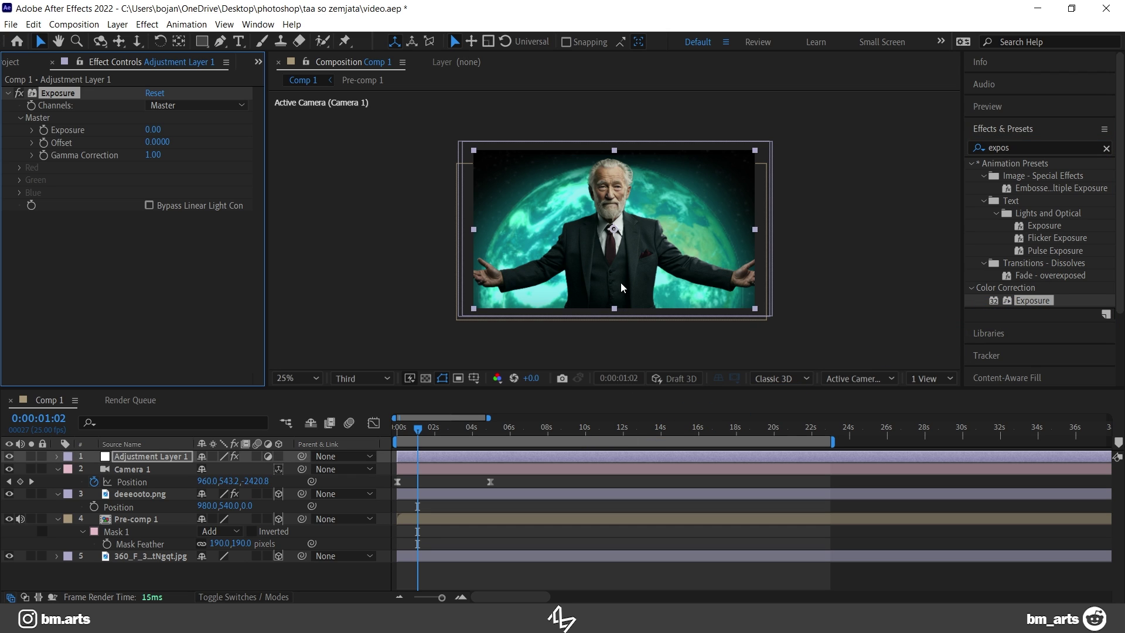
{"action": "scroll", "coordinate": [629, 250], "scroll_direction": "up", "scroll_amount": 2}
{"action": "left_click_drag", "start_coordinate": [153, 129], "coordinate": [233, 131]}
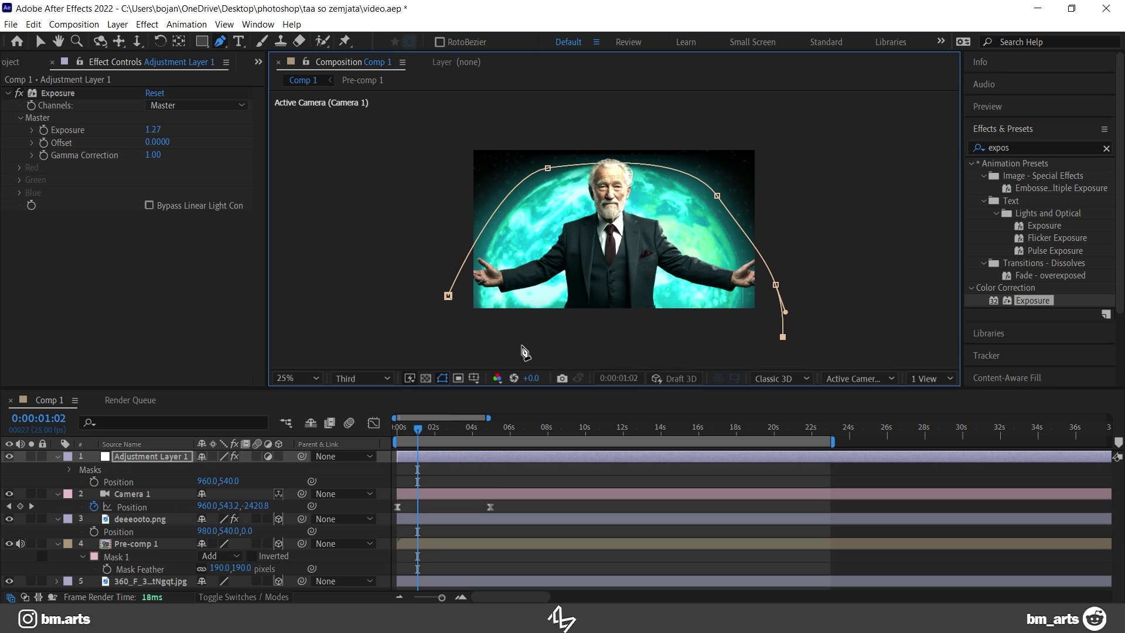
{"action": "left_click", "coordinate": [530, 346]}
{"action": "left_click", "coordinate": [448, 296]}
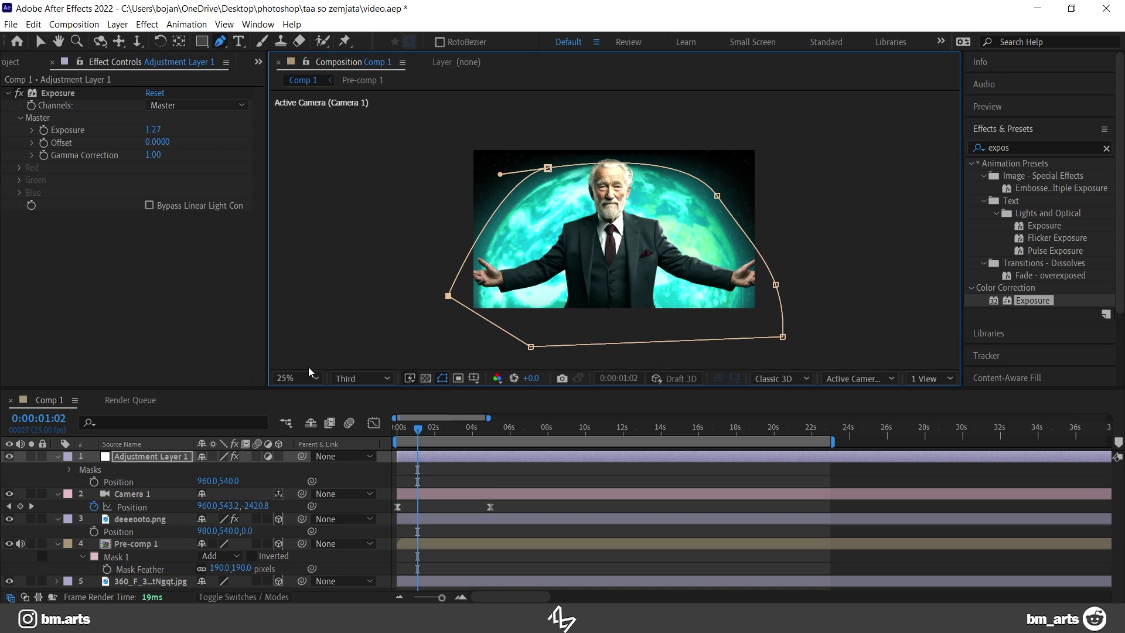
- Feather the mask edge to 990 pixels
{"action": "key", "text": "f"}
{"action": "left_click_drag", "start_coordinate": [232, 488], "coordinate": [458, 468]}
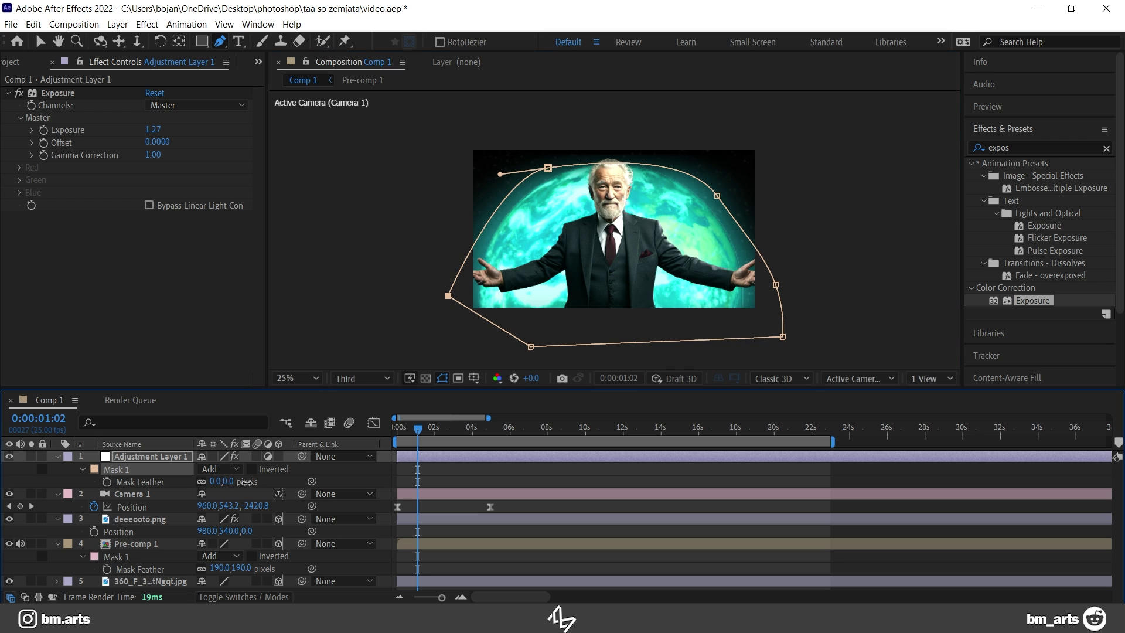
{"action": "left_click_drag", "start_coordinate": [625, 446], "coordinate": [694, 437]}
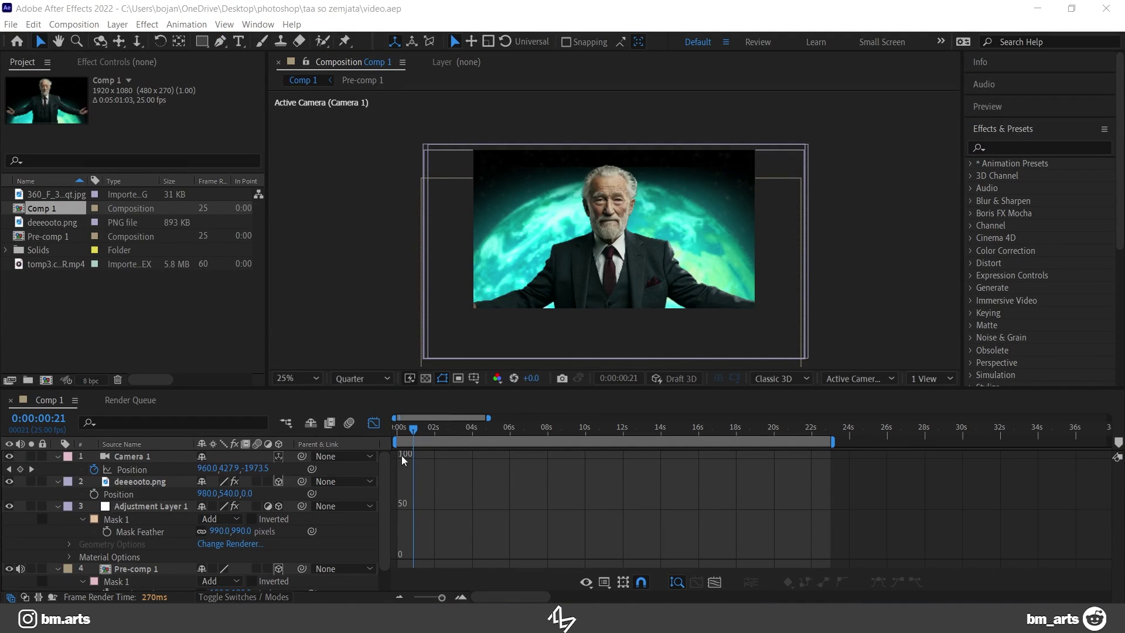
- Fit the preview to the panel and trim the earth copy to start near 4 seconds
{"action": "left_click", "coordinate": [302, 381]}
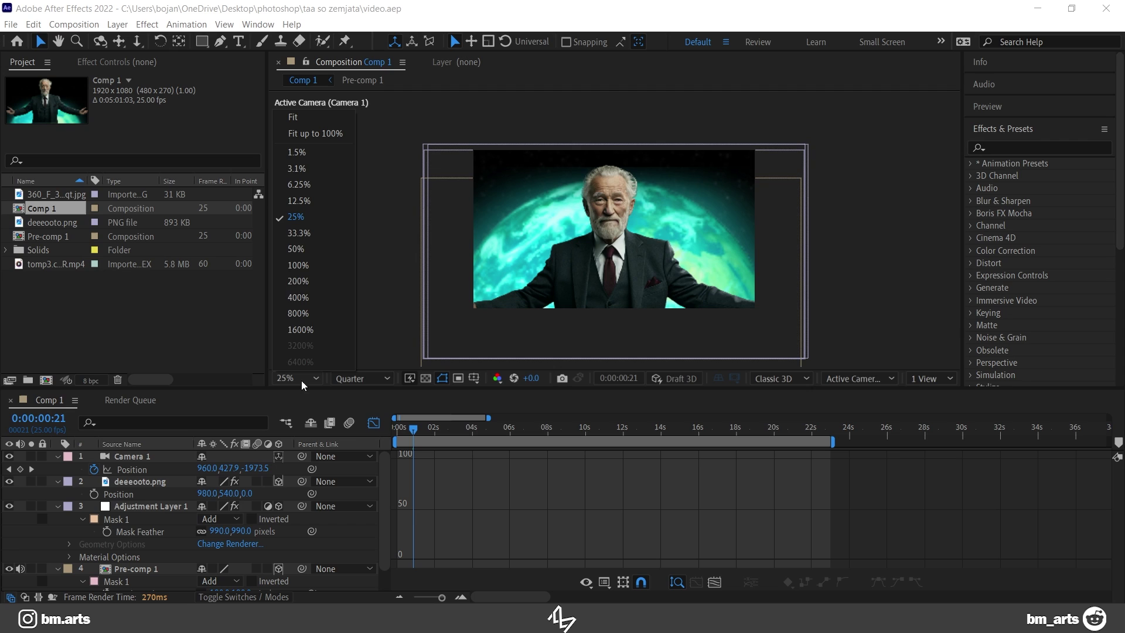
{"action": "left_click", "coordinate": [319, 133]}
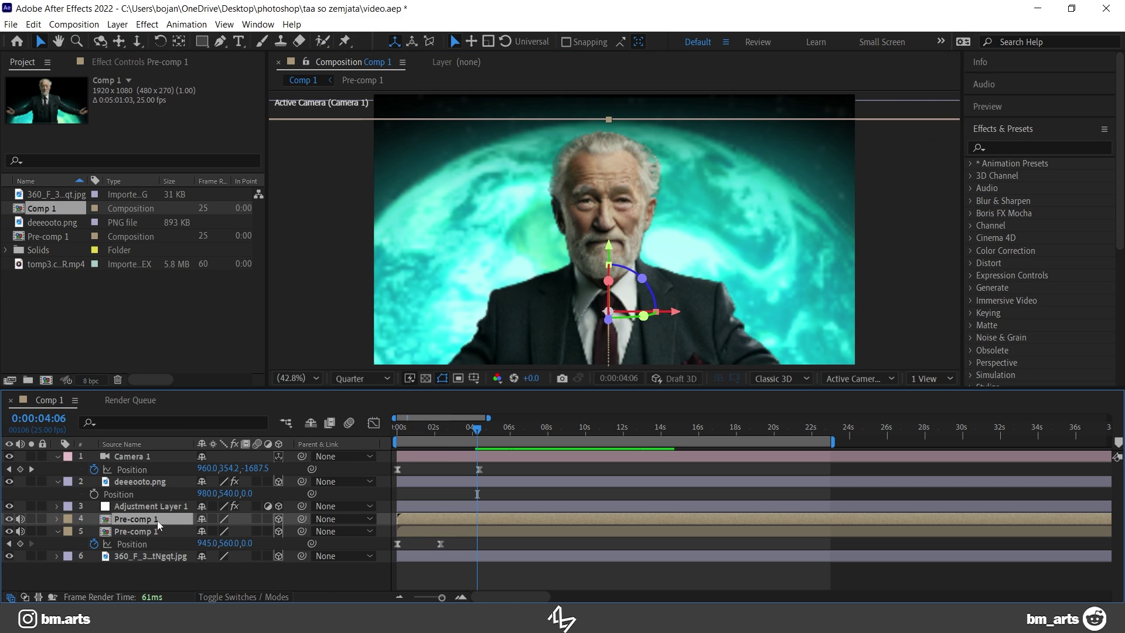
{"action": "left_click_drag", "start_coordinate": [425, 520], "coordinate": [484, 521]}
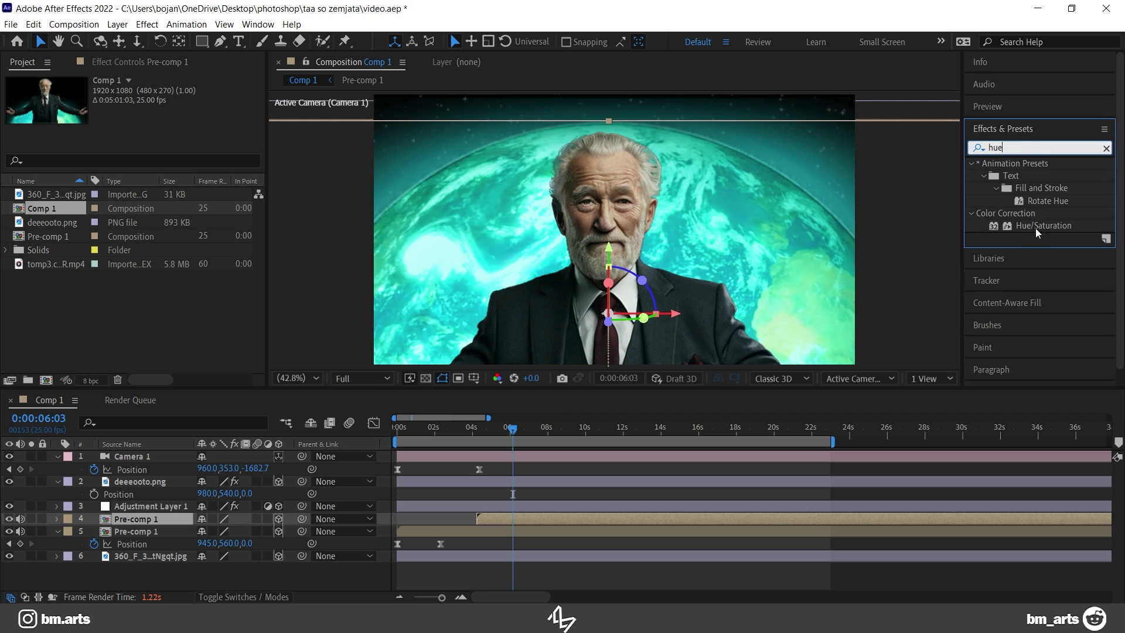
- Apply Hue/Saturation to the earth copy with Master Hue 191° and lower lightness
{"action": "double_click", "coordinate": [1036, 226]}
{"action": "left_click_drag", "start_coordinate": [157, 179], "coordinate": [160, 194]}
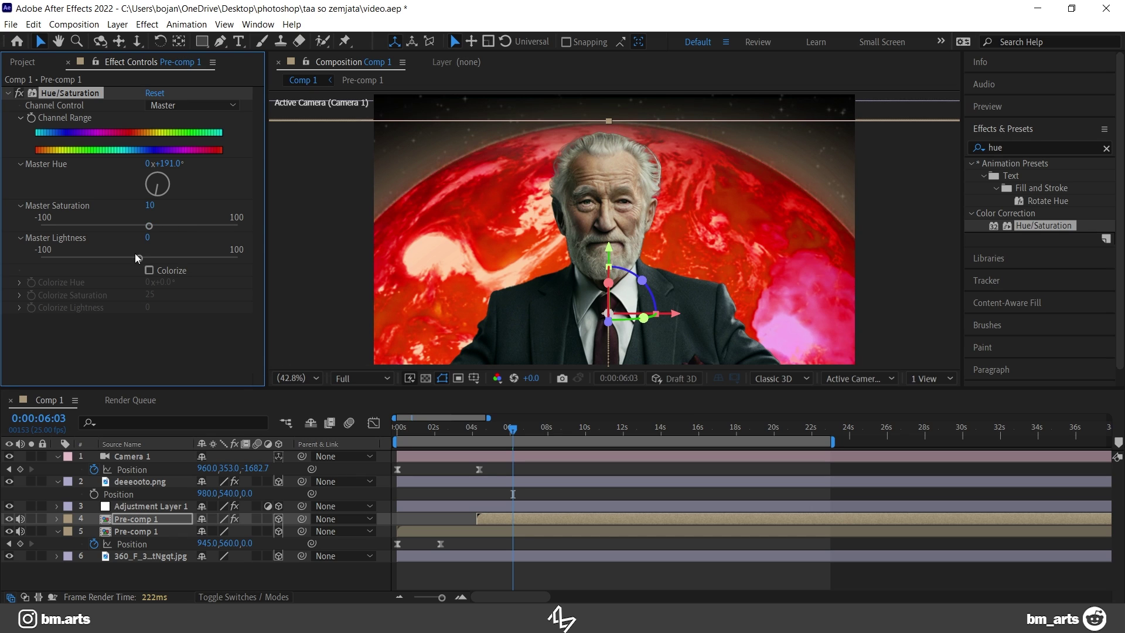
{"action": "left_click_drag", "start_coordinate": [136, 258], "coordinate": [107, 259]}
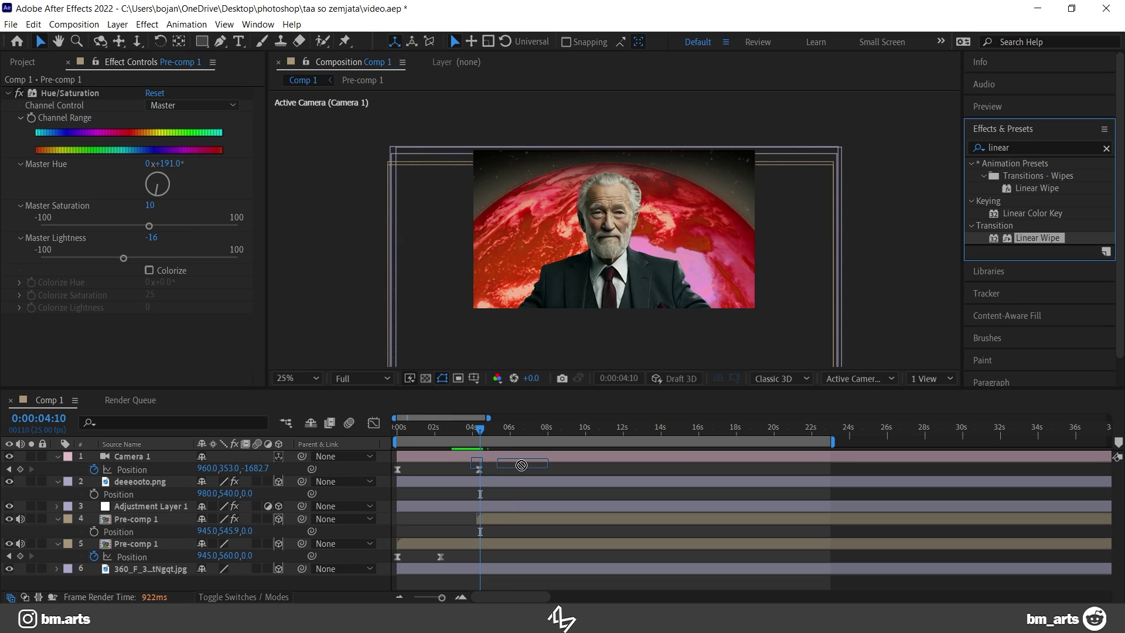
- Add a feathered Linear Wipe to the red earth copy and a pull-back Camera 1 Position keyframe
{"action": "left_click", "coordinate": [512, 506]}
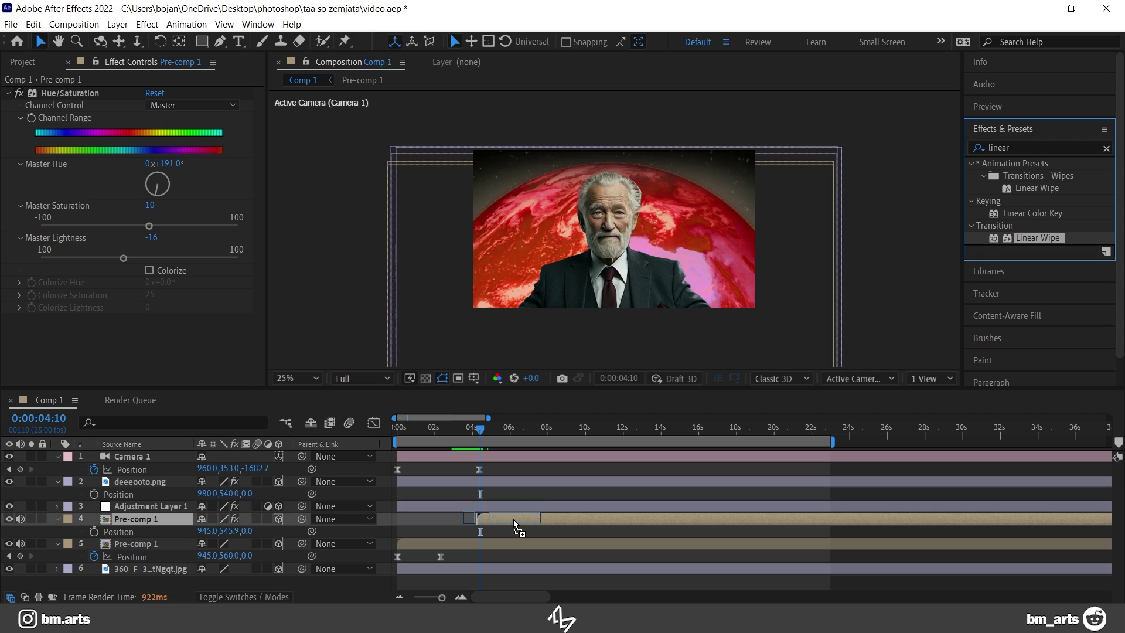
{"action": "left_click_drag", "start_coordinate": [513, 519], "coordinate": [514, 520]}
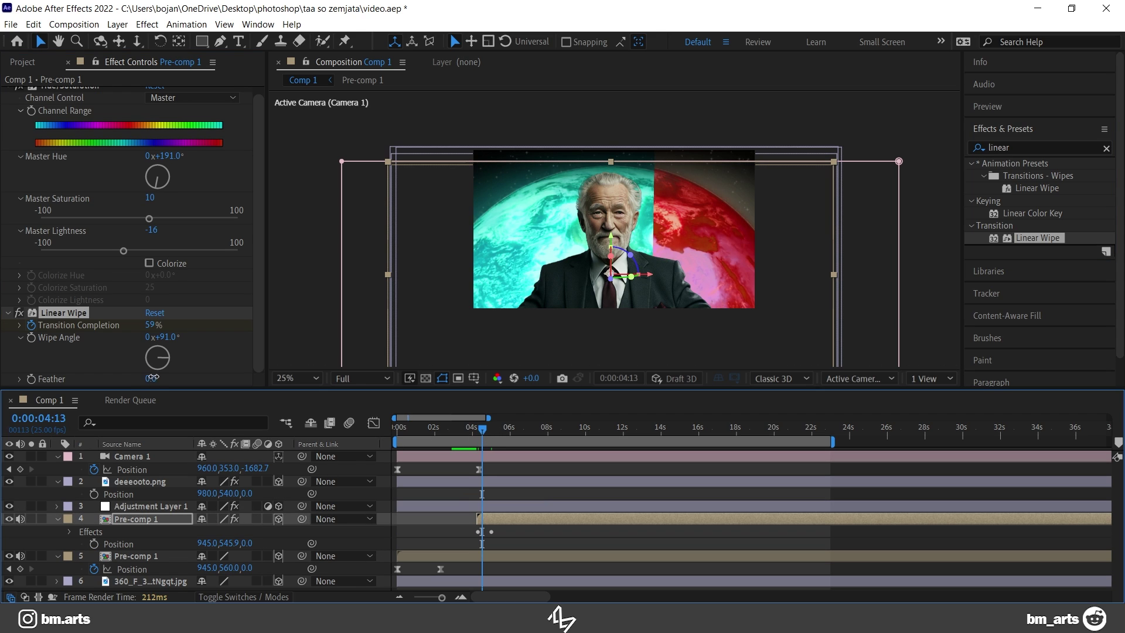
{"action": "left_click_drag", "start_coordinate": [151, 377], "coordinate": [262, 382]}
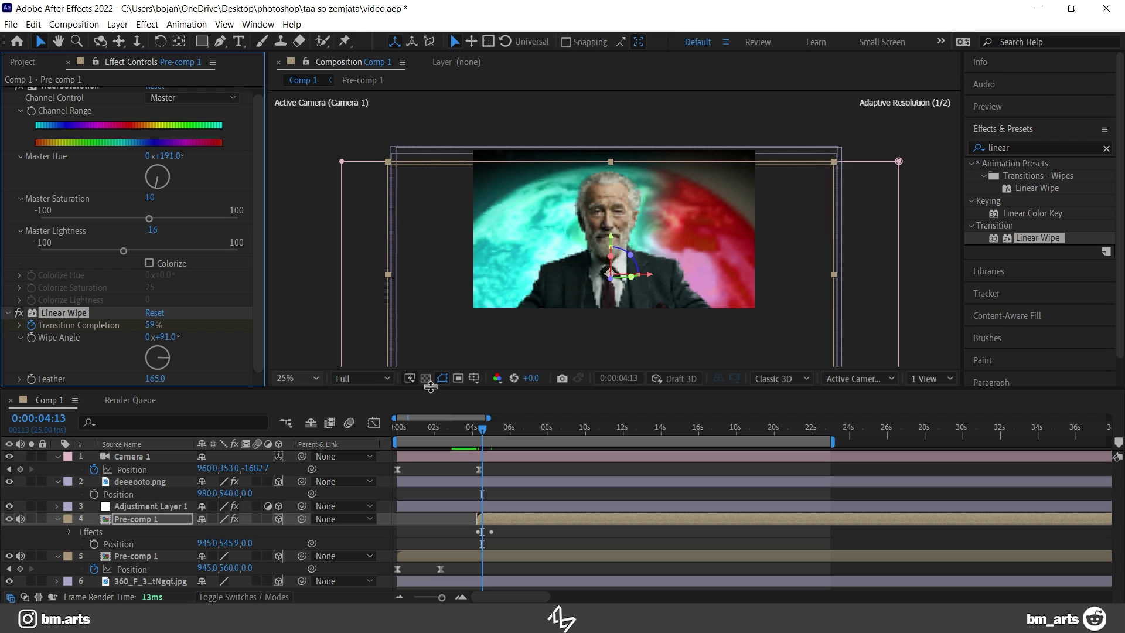
{"action": "left_click", "coordinate": [855, 348]}
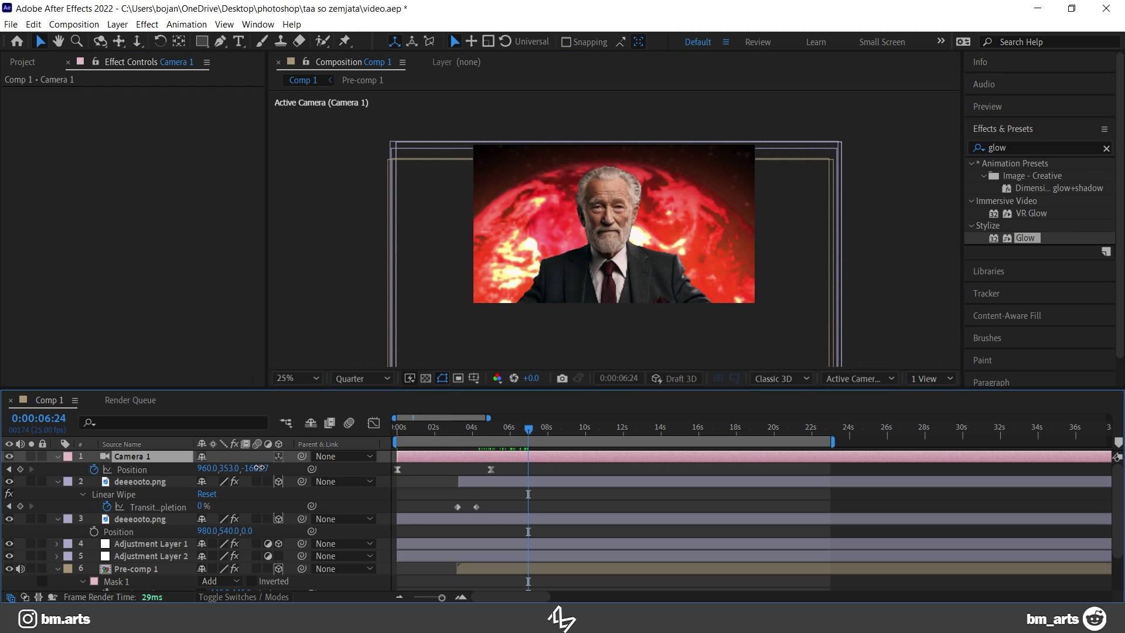
{"action": "mouse_move", "coordinate": [259, 467]}
{"action": "left_mouse_down"}
{"action": "mouse_move", "coordinate": [139, 460]}
{"action": "mouse_move", "coordinate": [202, 476]}
{"action": "mouse_move", "coordinate": [290, 468]}
{"action": "left_mouse_up"}
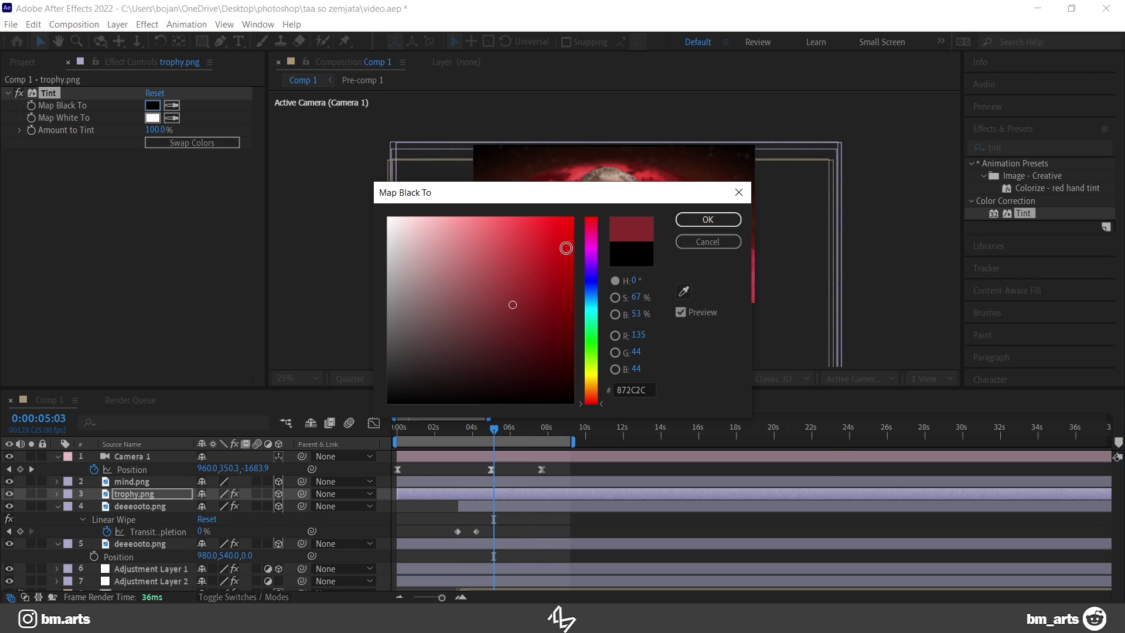
{"action": "type", "text": "ff0000"}
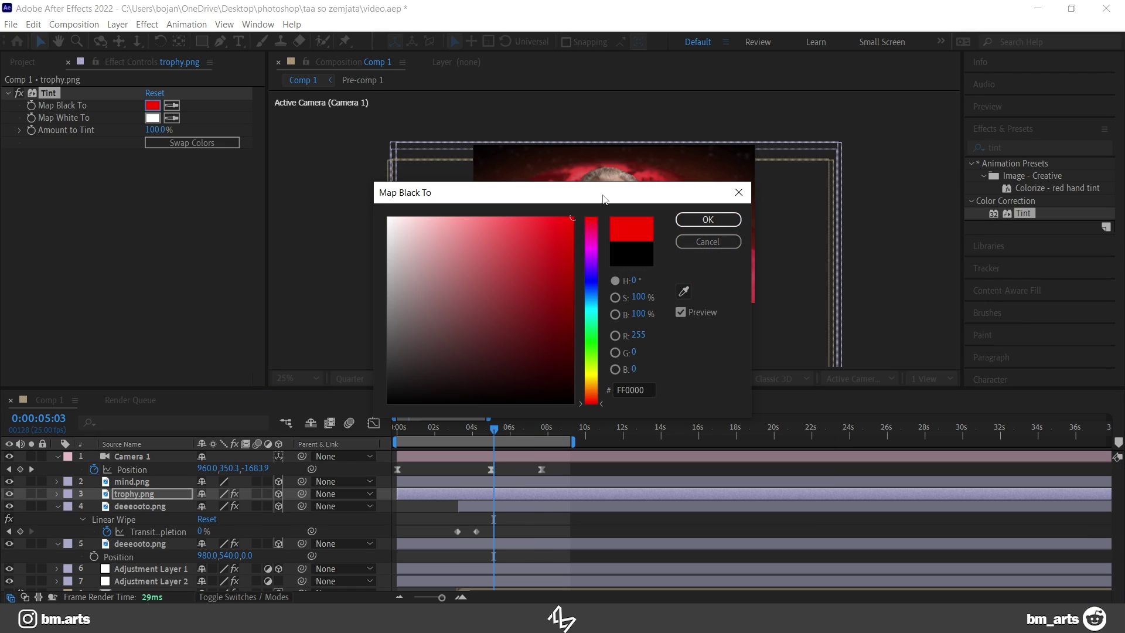
- Tint the trophy and dollar-head icons red (FF0000) and move the trophy nearer the camera
{"action": "mouse_move", "coordinate": [608, 202]}
{"action": "left_mouse_down"}
{"action": "mouse_move", "coordinate": [610, 320]}
{"action": "mouse_move", "coordinate": [593, 362]}
{"action": "left_mouse_up"}
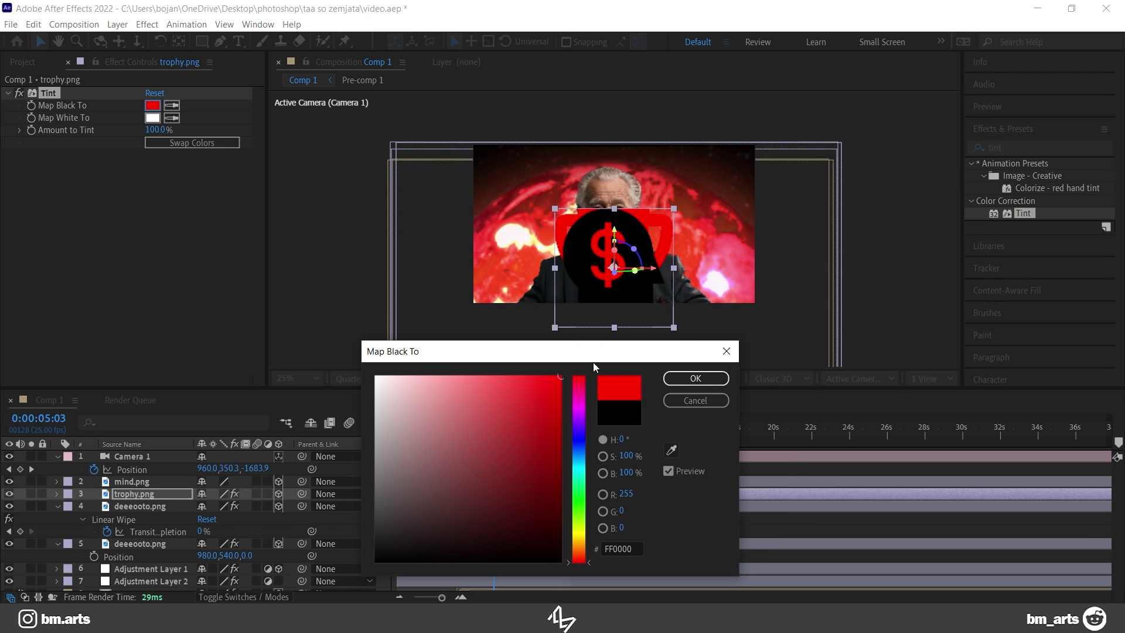
{"action": "left_click", "coordinate": [686, 384]}
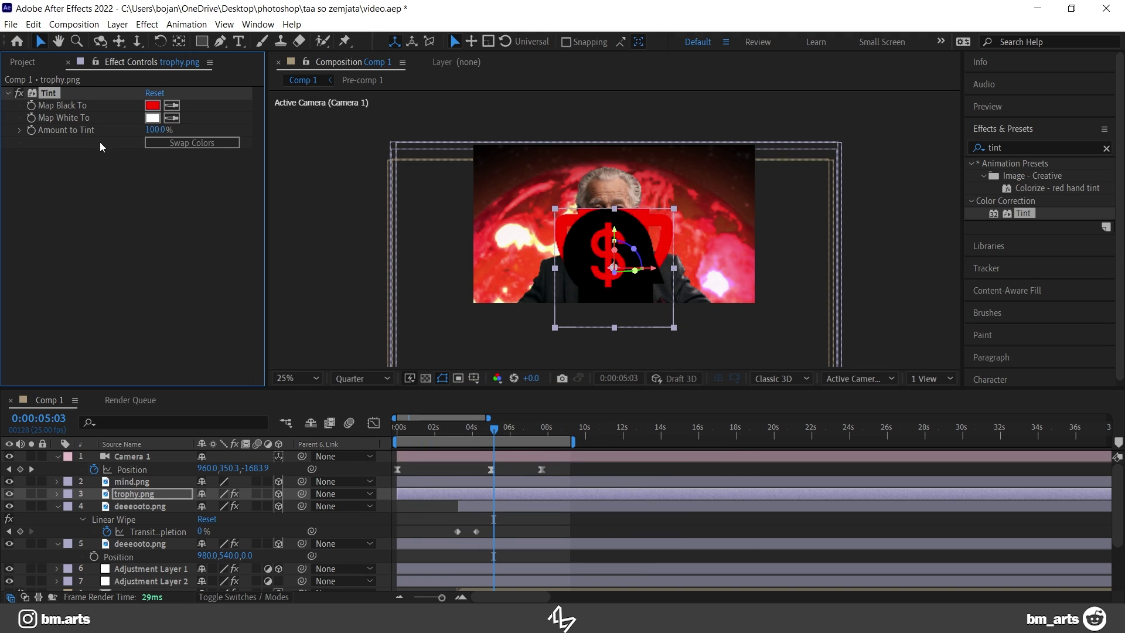
{"action": "key", "text": "p"}
{"action": "left_click_drag", "start_coordinate": [195, 528], "coordinate": [276, 541]}
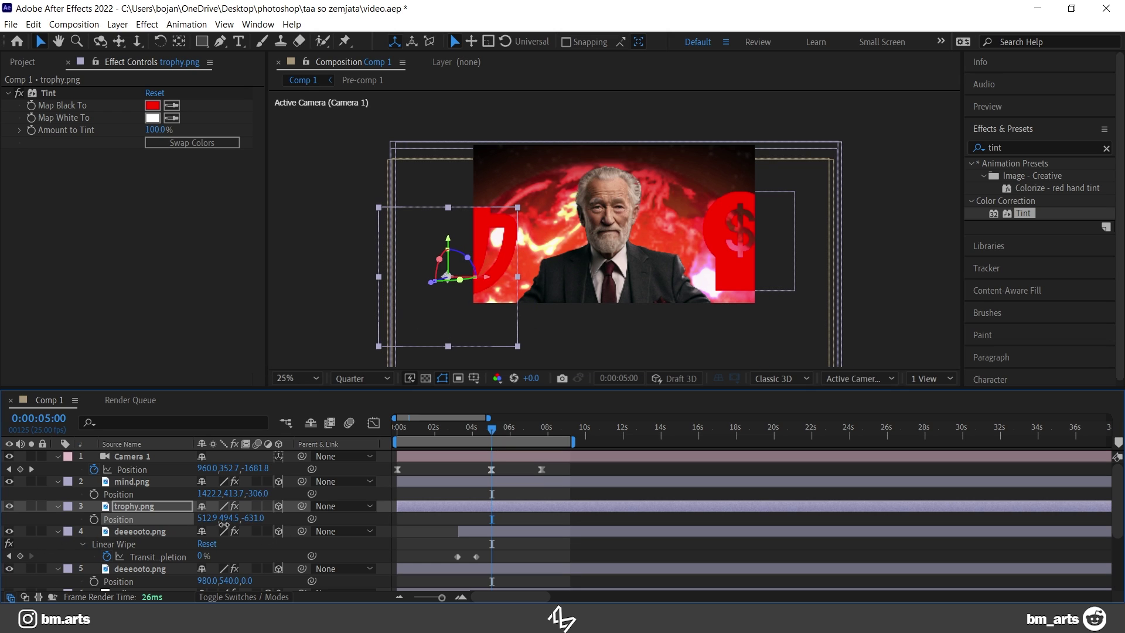
{"action": "left_click_drag", "start_coordinate": [277, 540], "coordinate": [38, 557]}
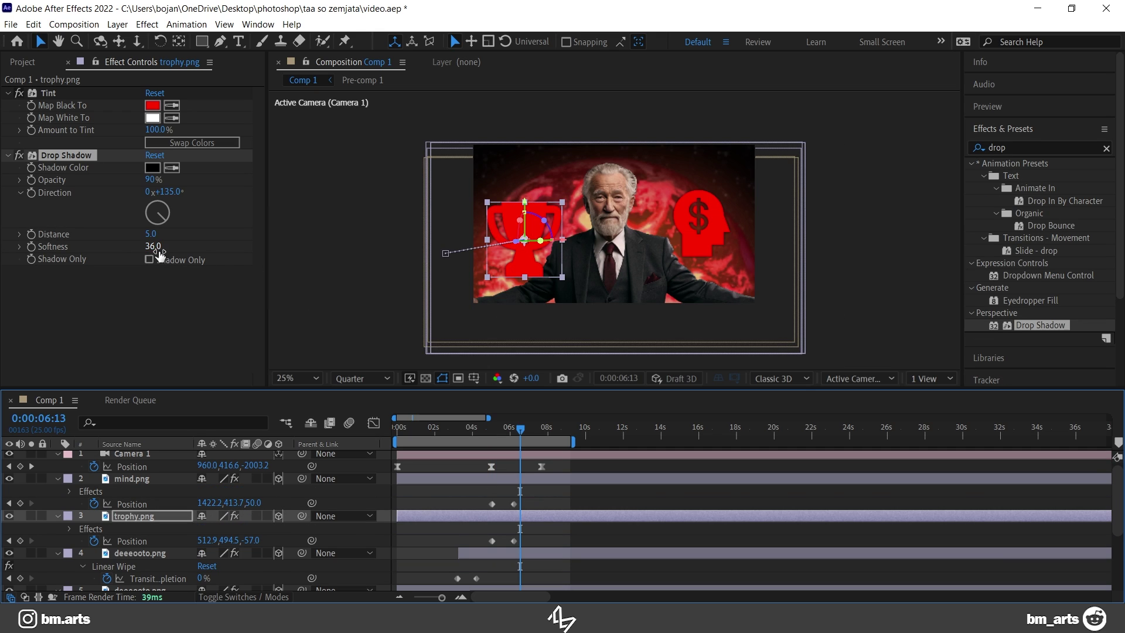
- Adjust the drop shadow softness and keyframe a slight trophy Z Rotation tilt
{"action": "left_click_drag", "start_coordinate": [154, 247], "coordinate": [138, 249]}
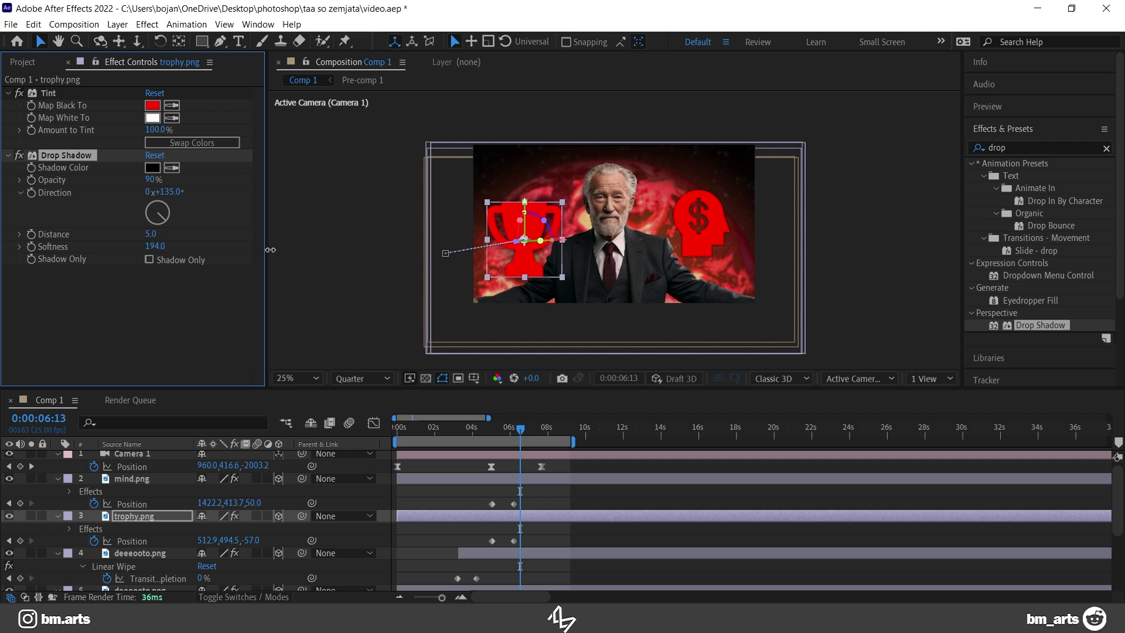
{"action": "key", "text": "r"}
{"action": "key", "text": "k"}
{"action": "left_click_drag", "start_coordinate": [221, 553], "coordinate": [197, 546]}
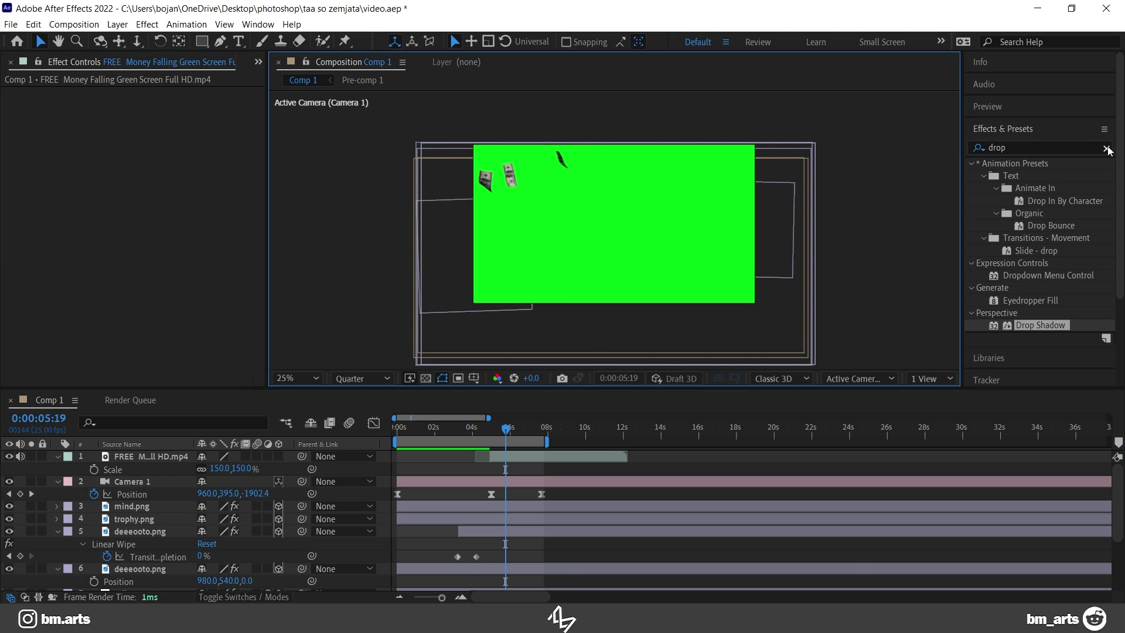
- Apply Keylight to the falling-money clip, sampling its green background as Screen Colour
{"action": "left_click", "coordinate": [1106, 148]}
{"action": "left_click", "coordinate": [1064, 147]}
{"action": "type", "text": "keylight"}
{"action": "left_click_drag", "start_coordinate": [1028, 213], "coordinate": [533, 458]}
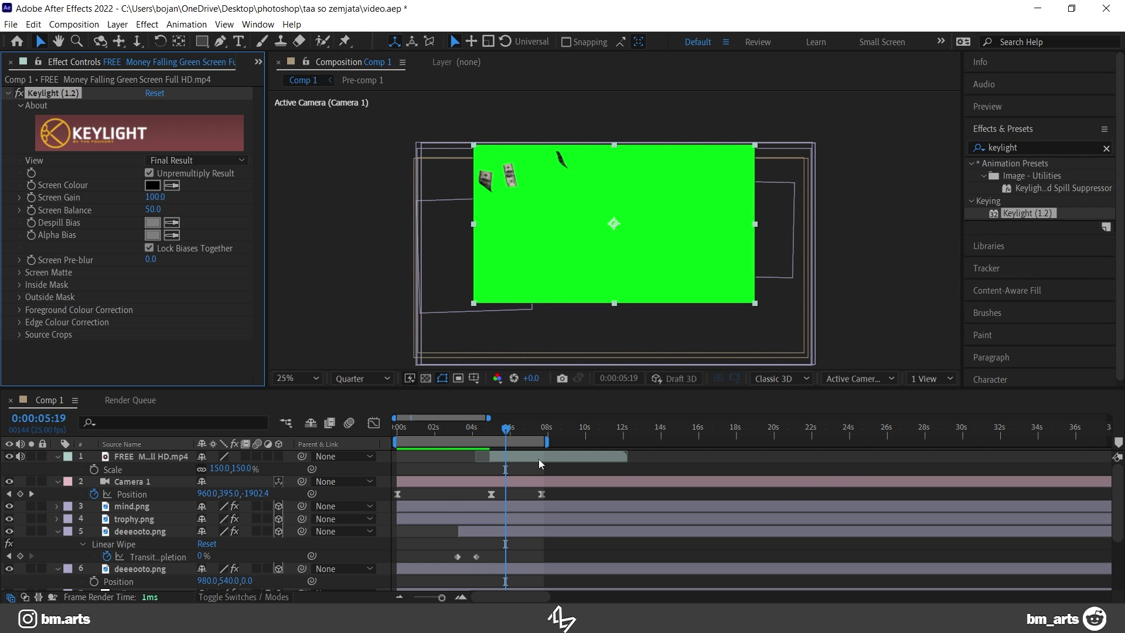
{"action": "left_click", "coordinate": [171, 186]}
{"action": "left_click", "coordinate": [581, 251]}
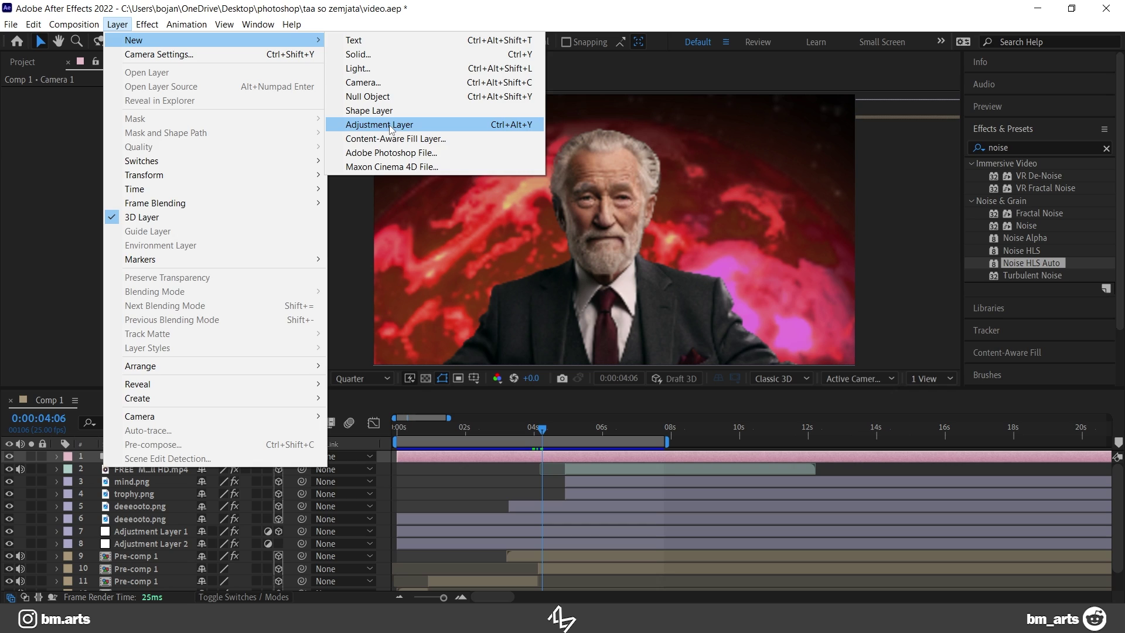
- Add a top adjustment layer with Noise HLS Auto, preview at Full resolution, lightness about 4%
{"action": "left_click", "coordinate": [389, 124]}
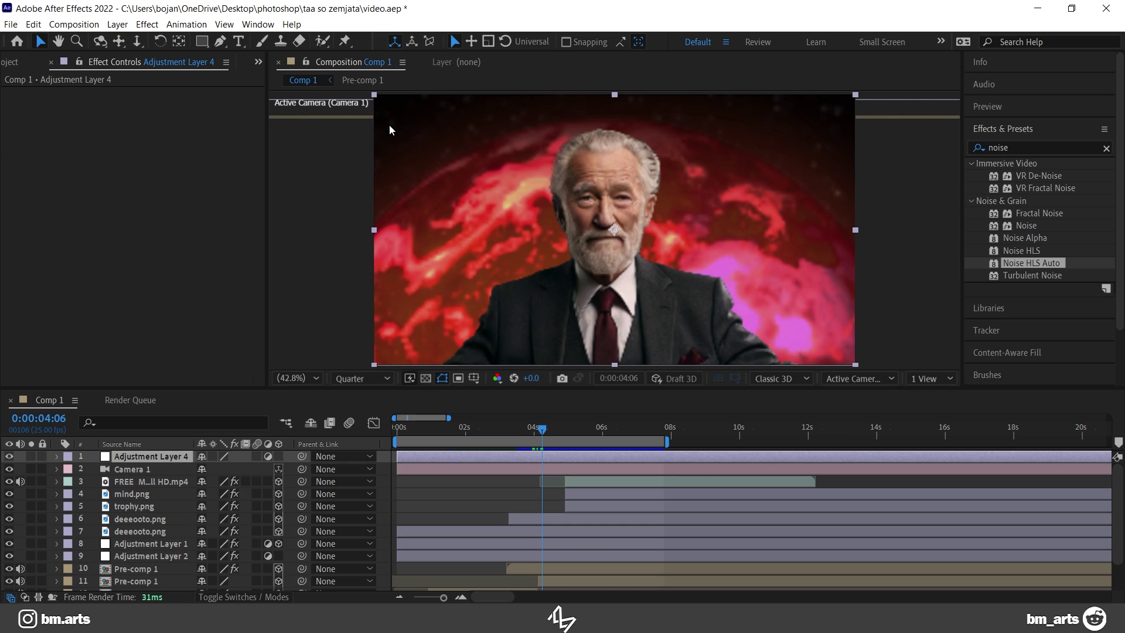
{"action": "left_click_drag", "start_coordinate": [1049, 262], "coordinate": [156, 463]}
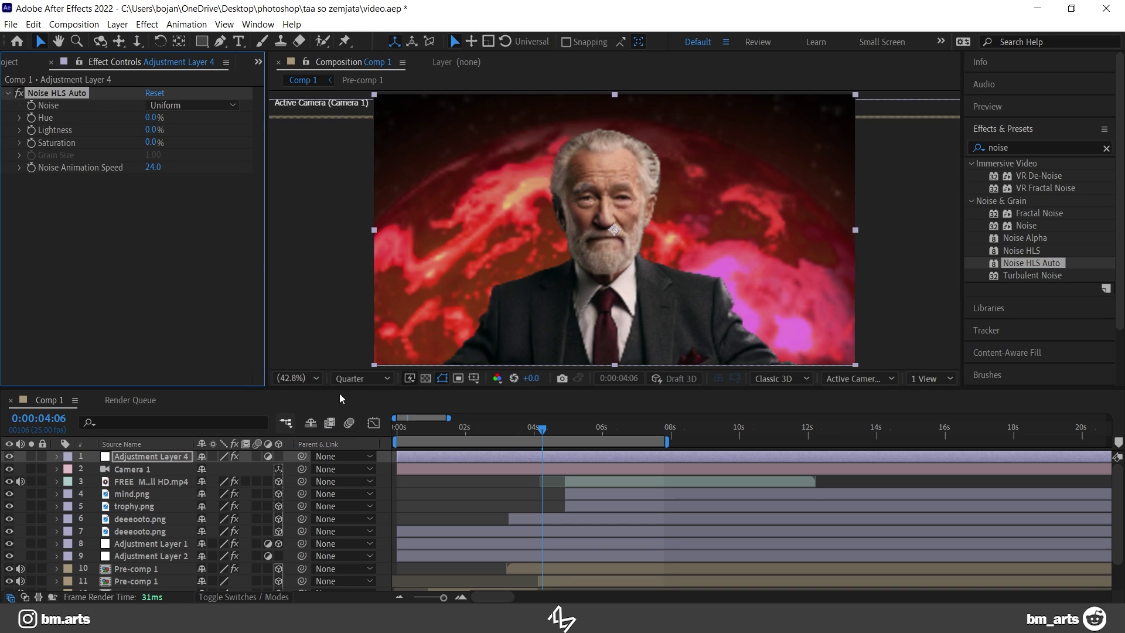
{"action": "left_click", "coordinate": [361, 382]}
{"action": "left_click", "coordinate": [351, 413]}
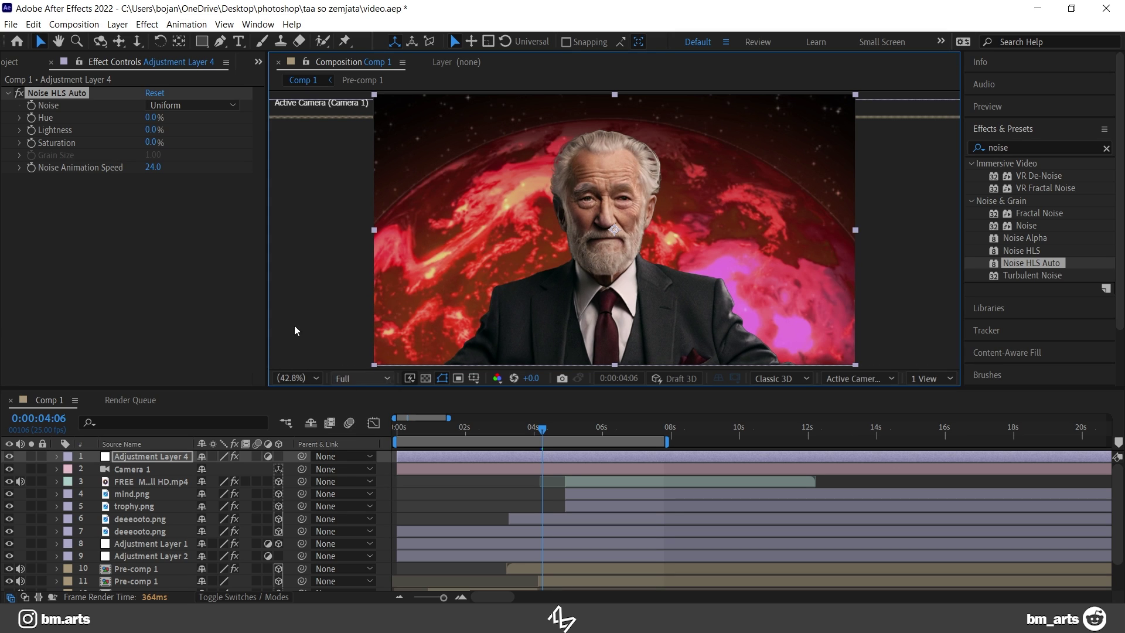
{"action": "left_click_drag", "start_coordinate": [150, 129], "coordinate": [161, 131]}
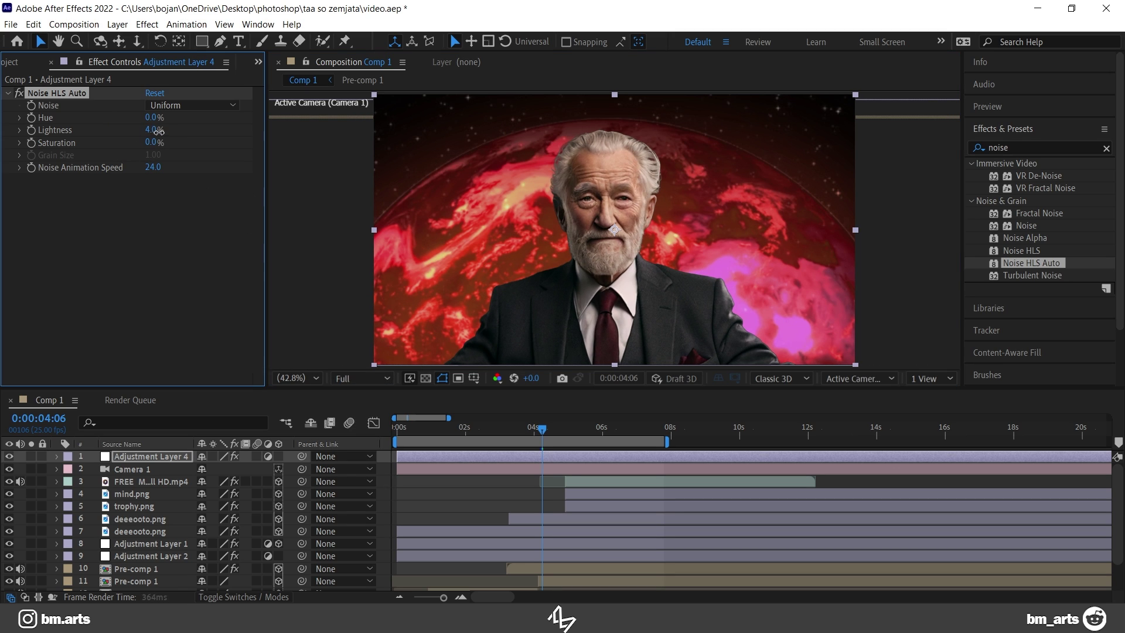